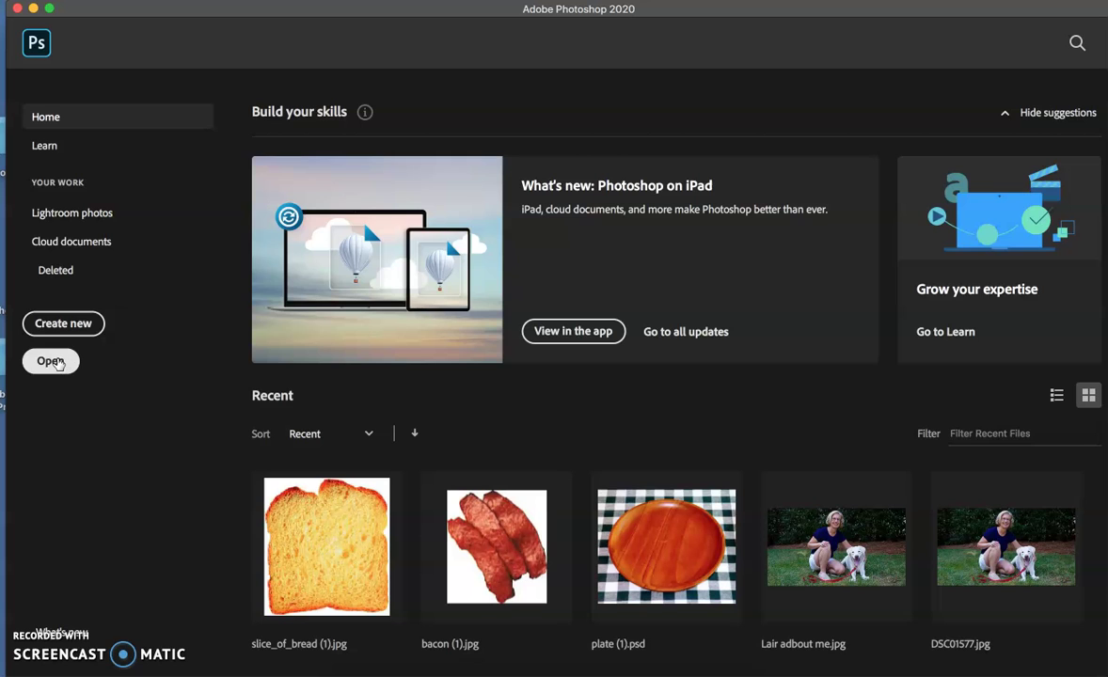
- Open plate (1).psd from the Sandwich Files folder and activate the Move tool
click(57, 362)
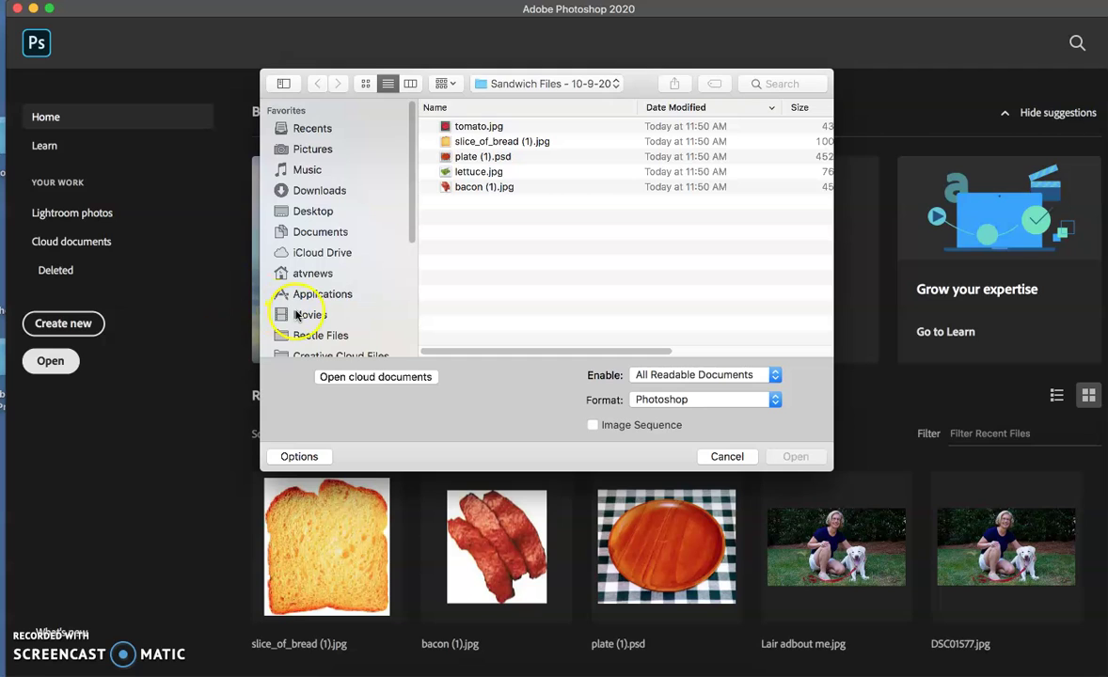
click(475, 157)
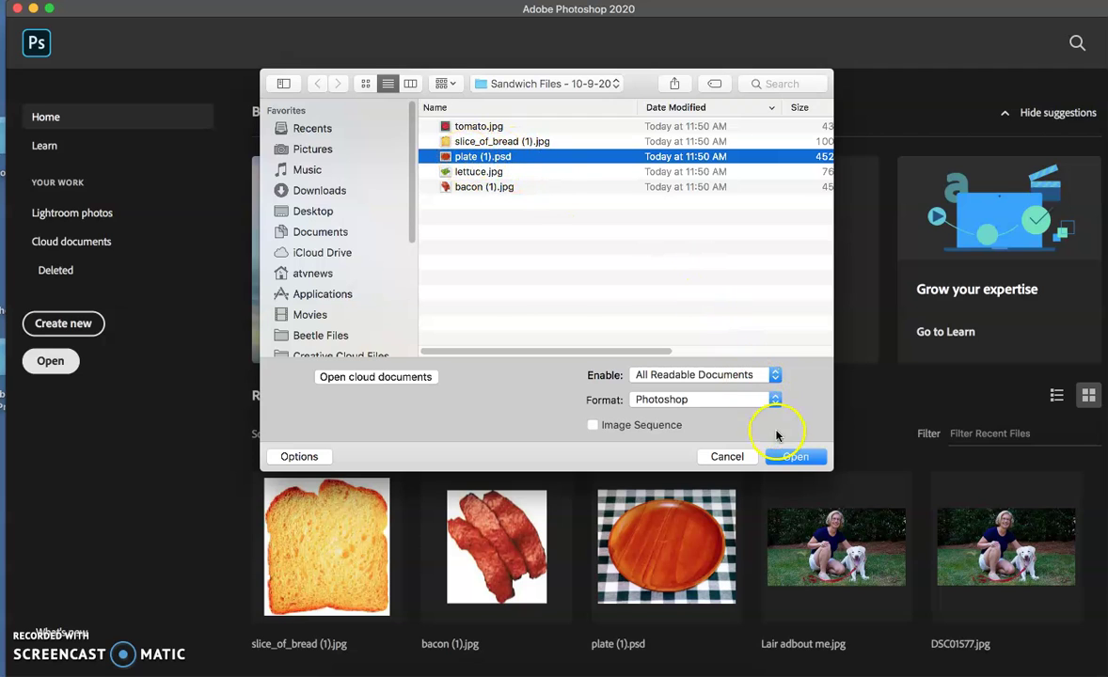
click(786, 459)
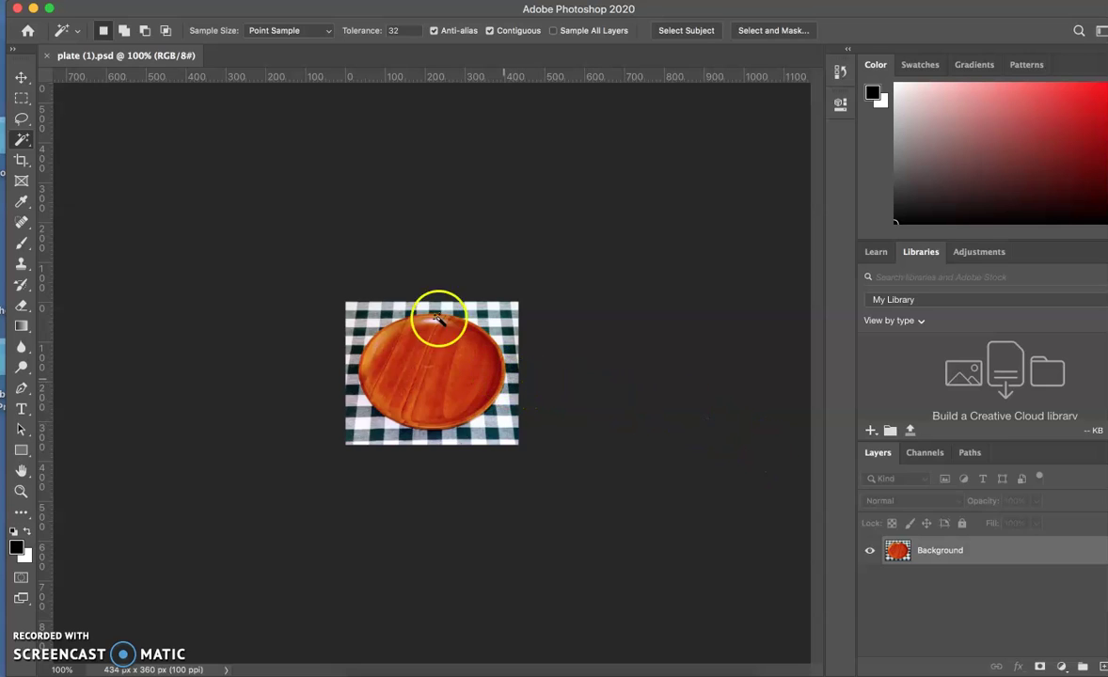
click(21, 77)
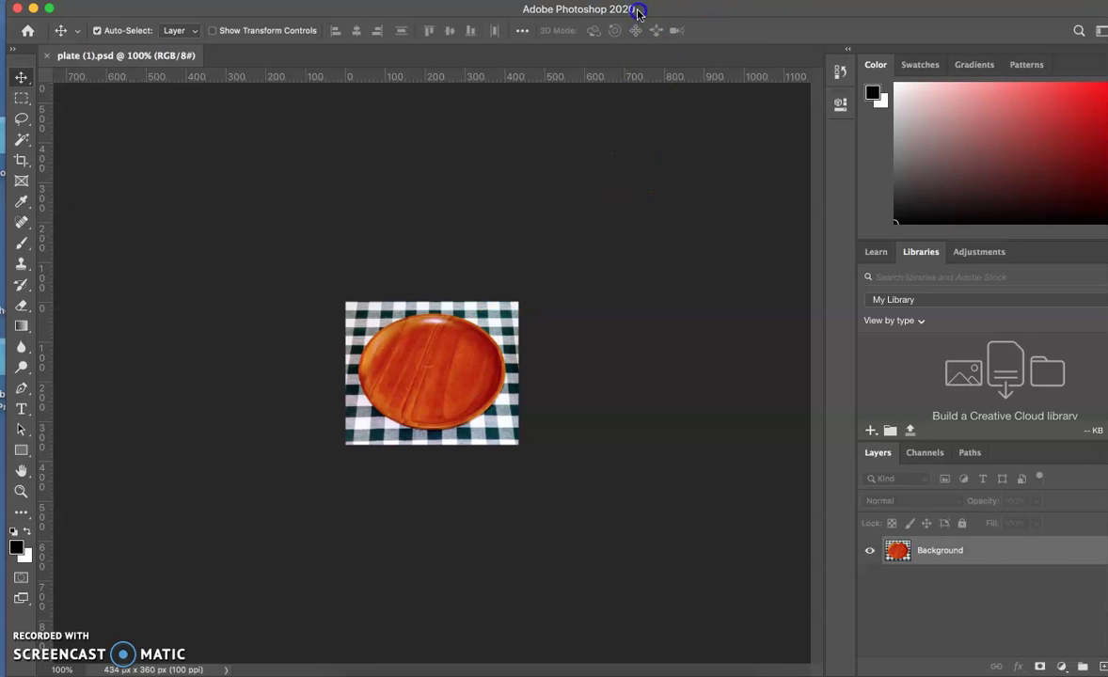
drag(637, 11, 592, 11)
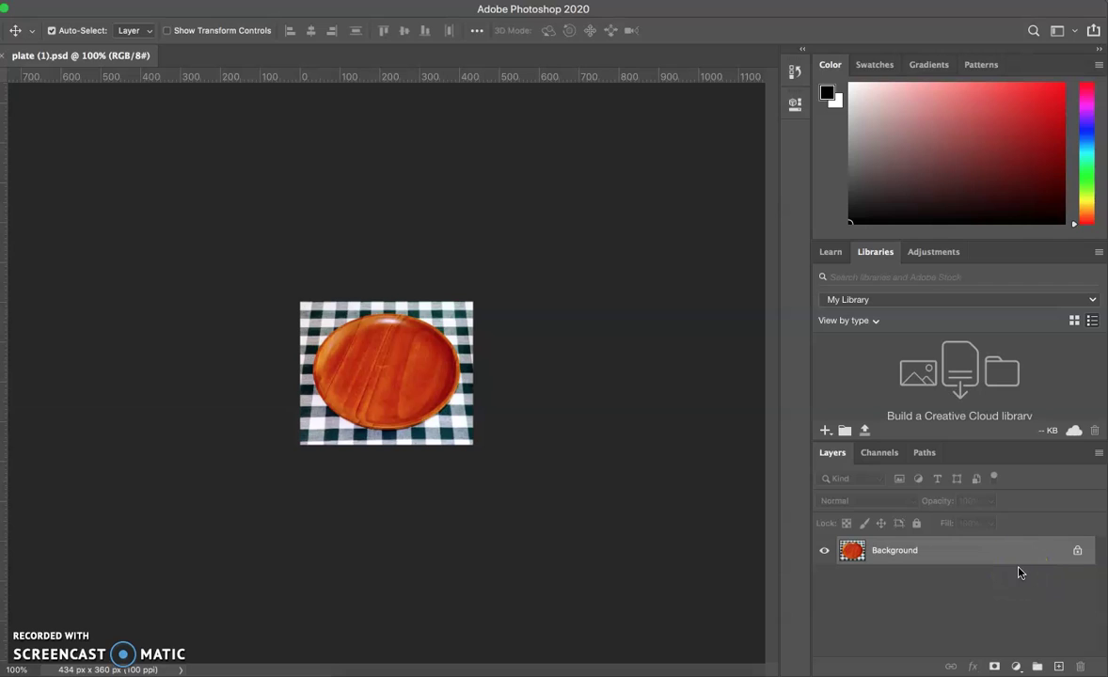
click(1079, 550)
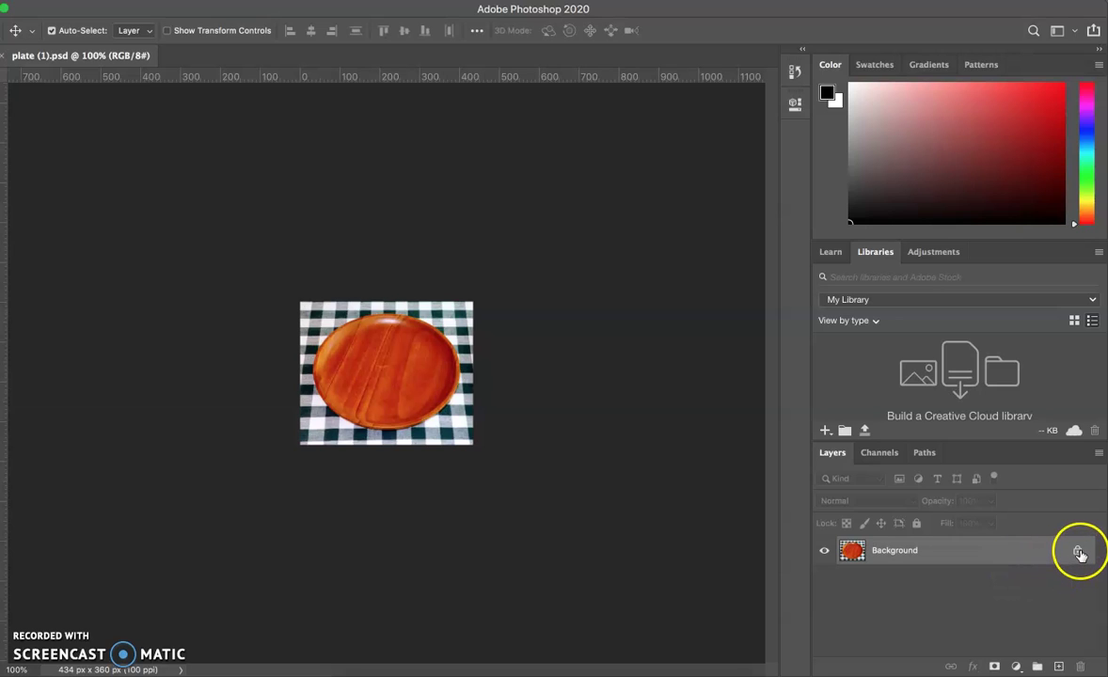
drag(1060, 563, 100, 19)
- Open slice_of_bread (1).jpg from the Sandwich Files folder as a second document
click(94, 0)
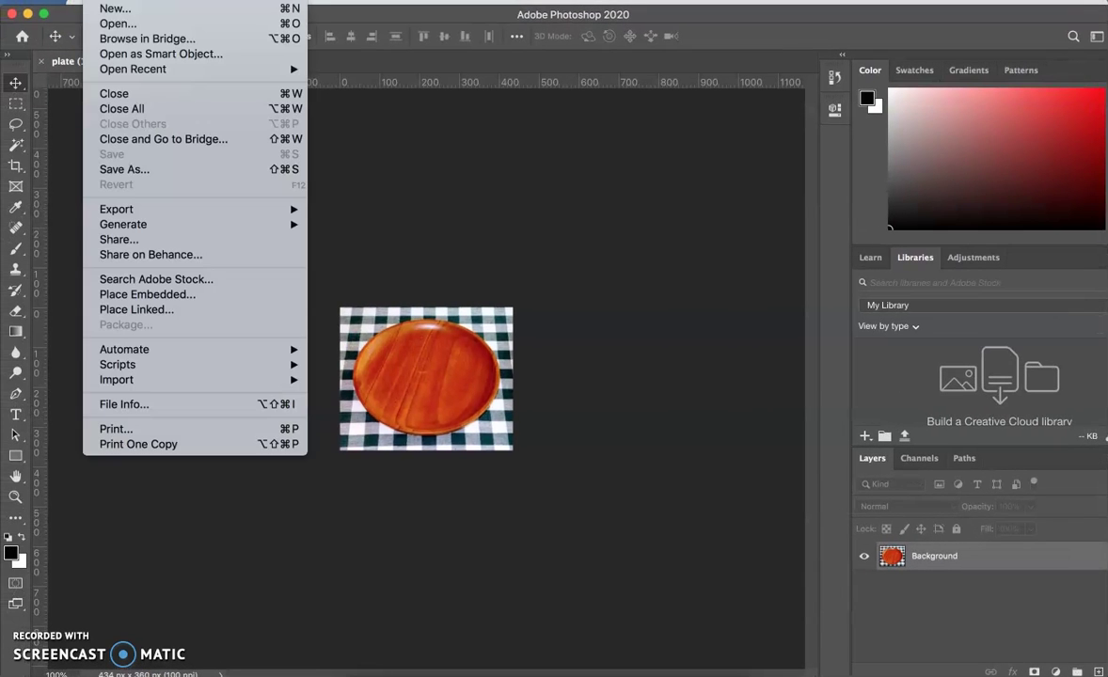
click(107, 28)
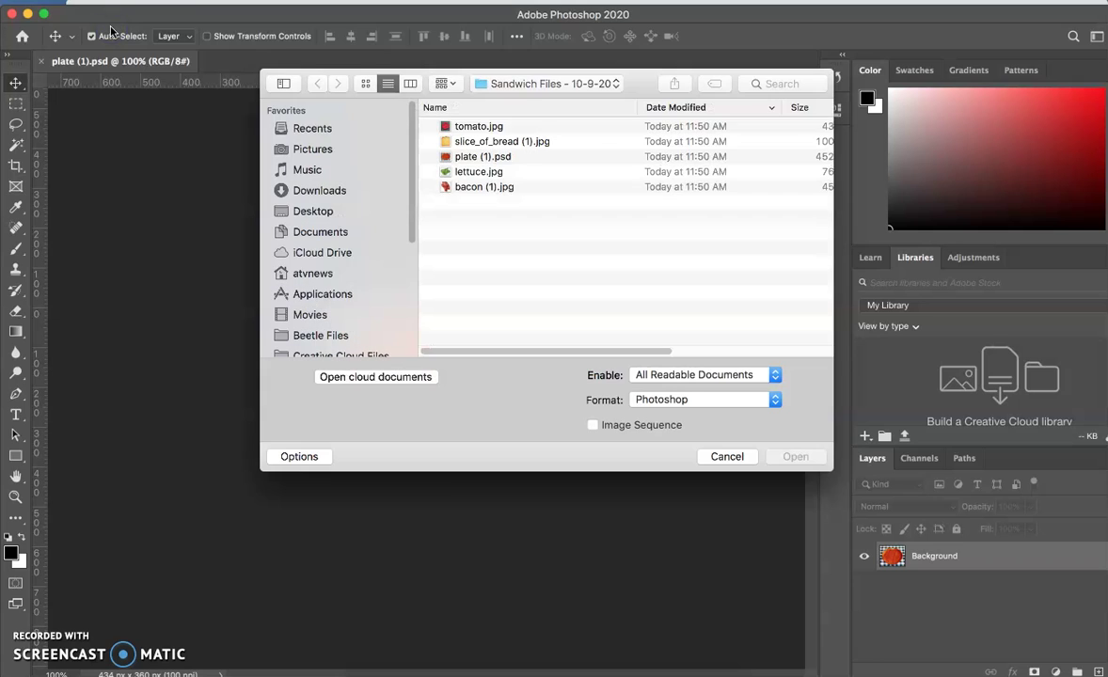
click(457, 143)
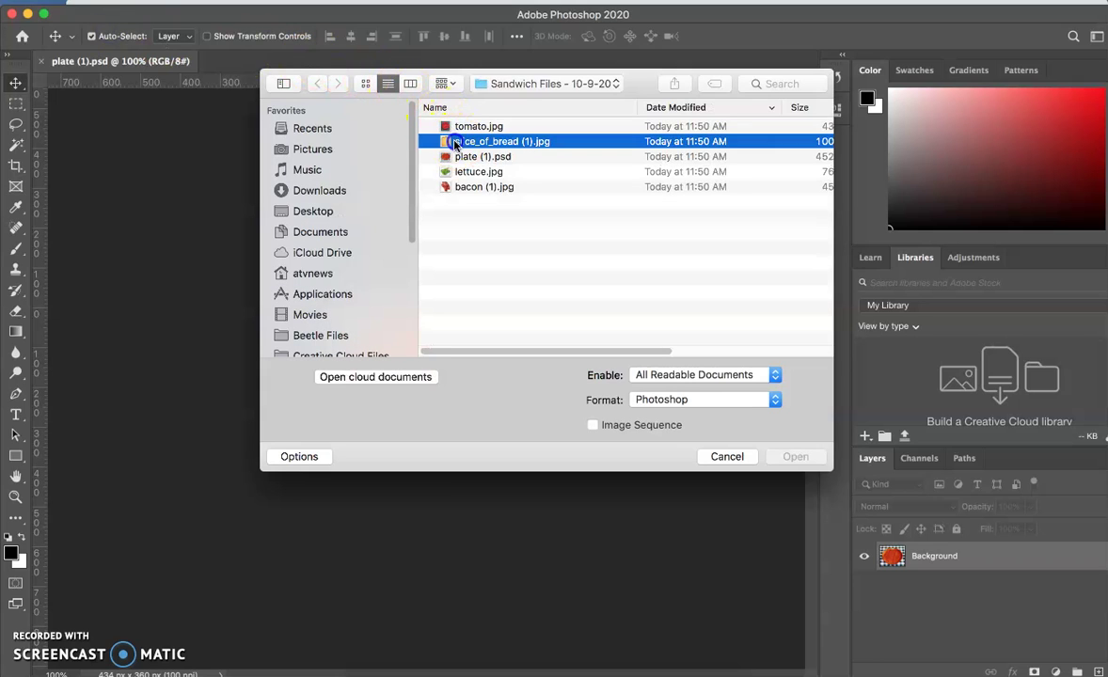
click(790, 457)
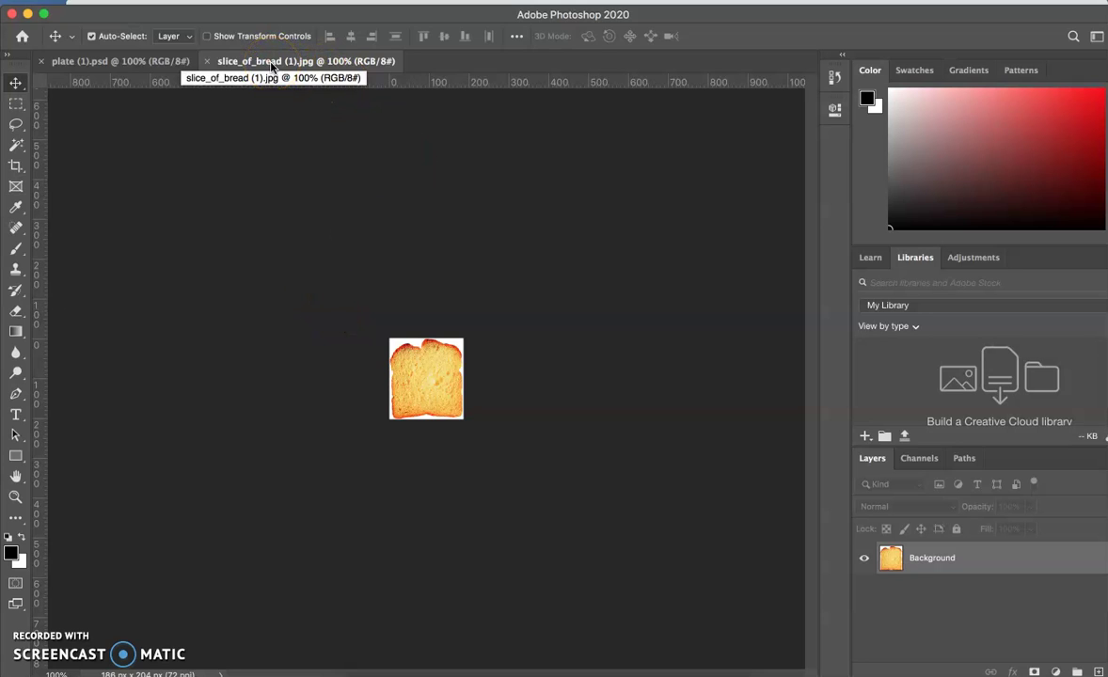
- Detach the slice_of_bread (1).jpg document into a floating window above the plate image
click(111, 62)
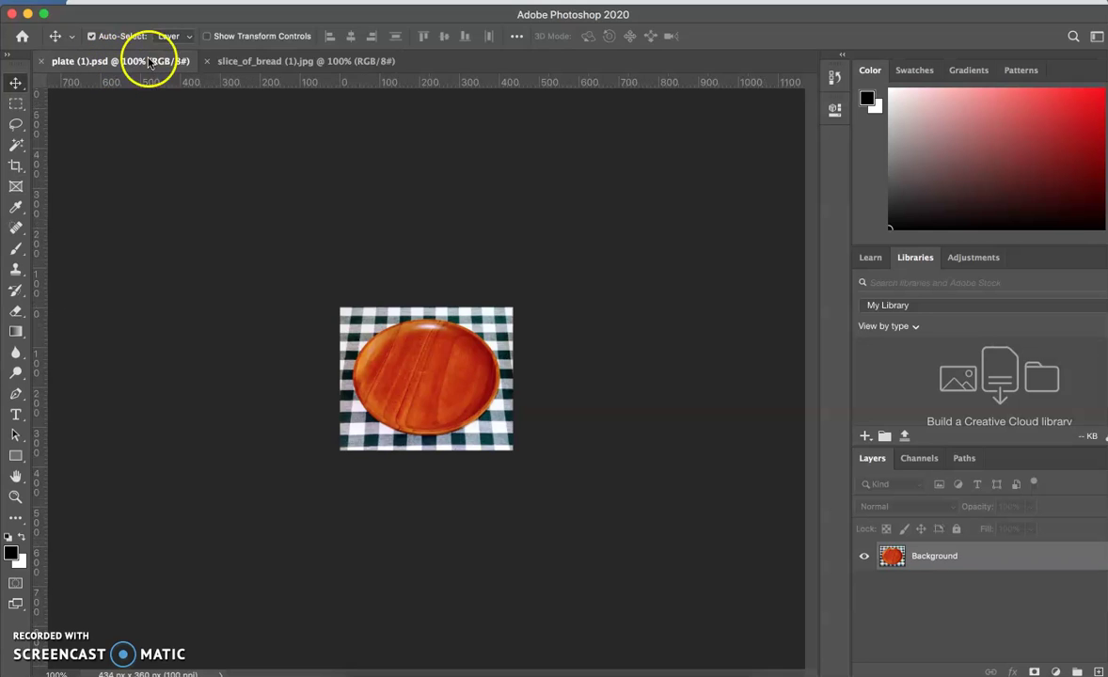
click(241, 64)
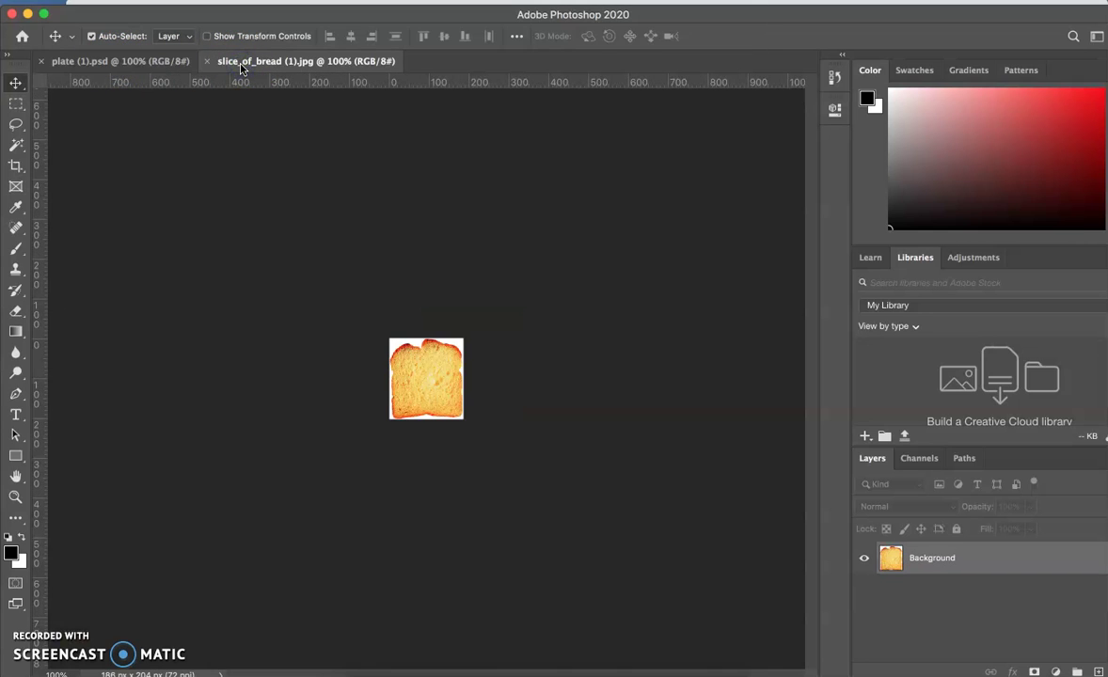
drag(241, 66, 436, 90)
drag(304, 61, 433, 129)
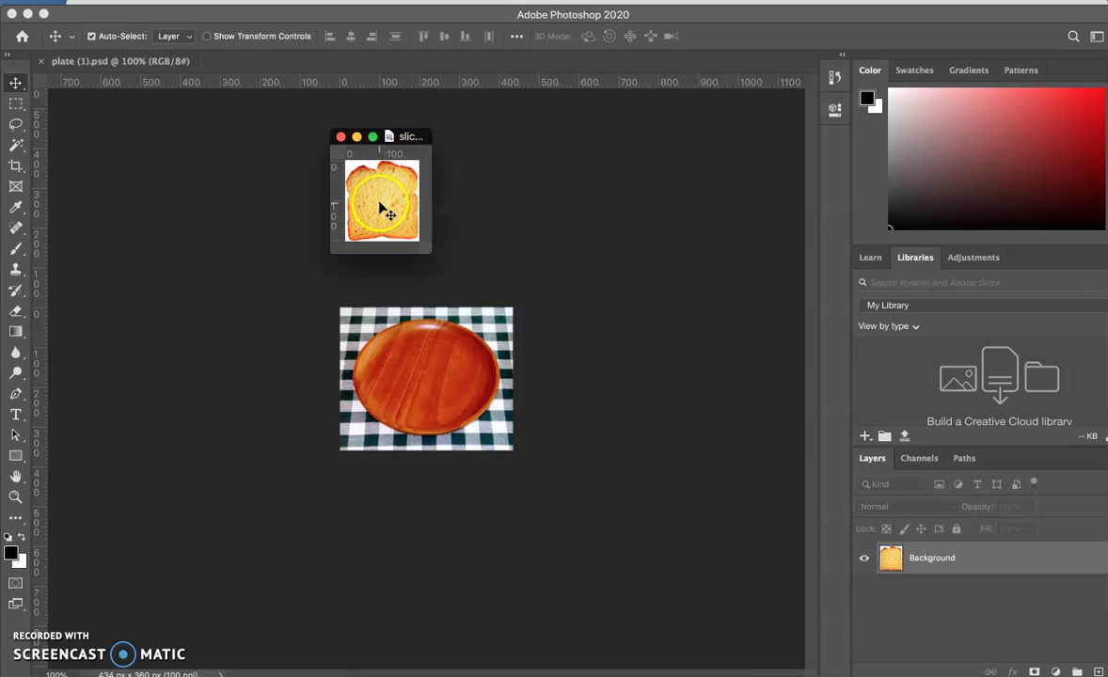
- Move the bread image onto the centre of the plate document and rename its new layer "Bread 1"
drag(380, 209, 393, 310)
drag(417, 375, 433, 382)
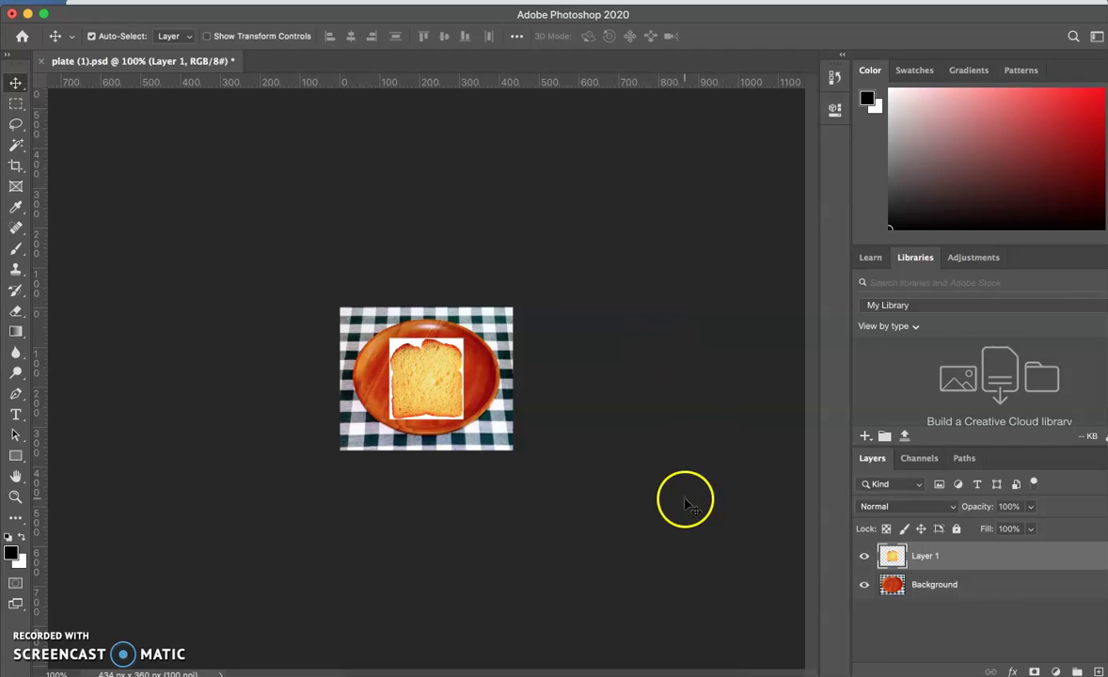
double_click(924, 556)
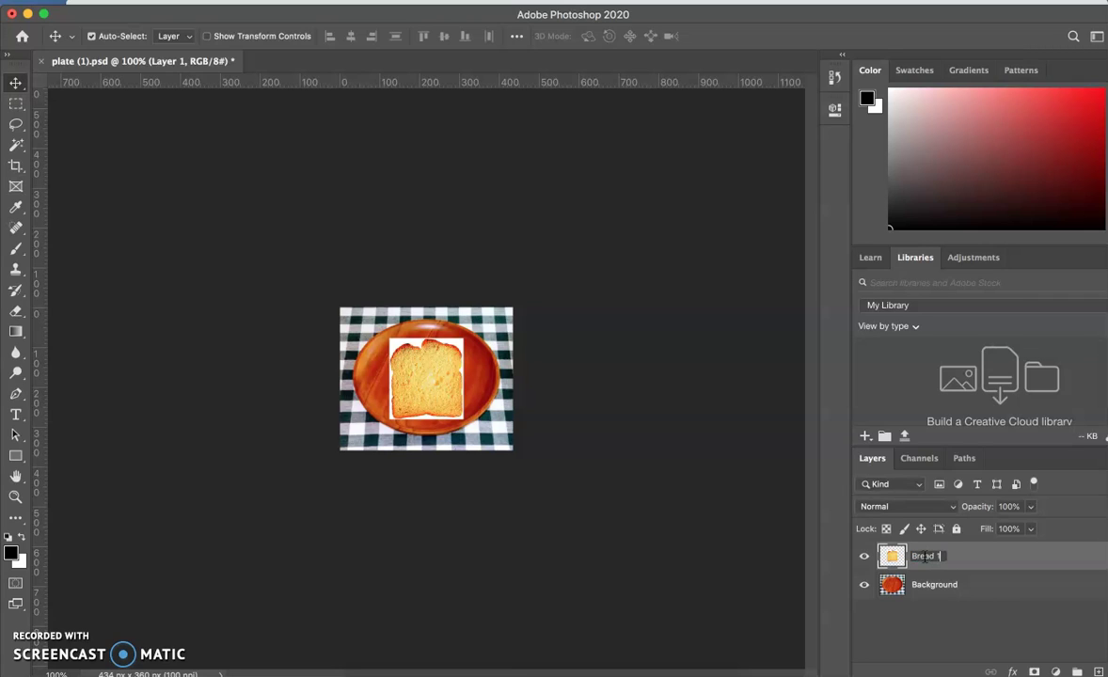
key(Return)
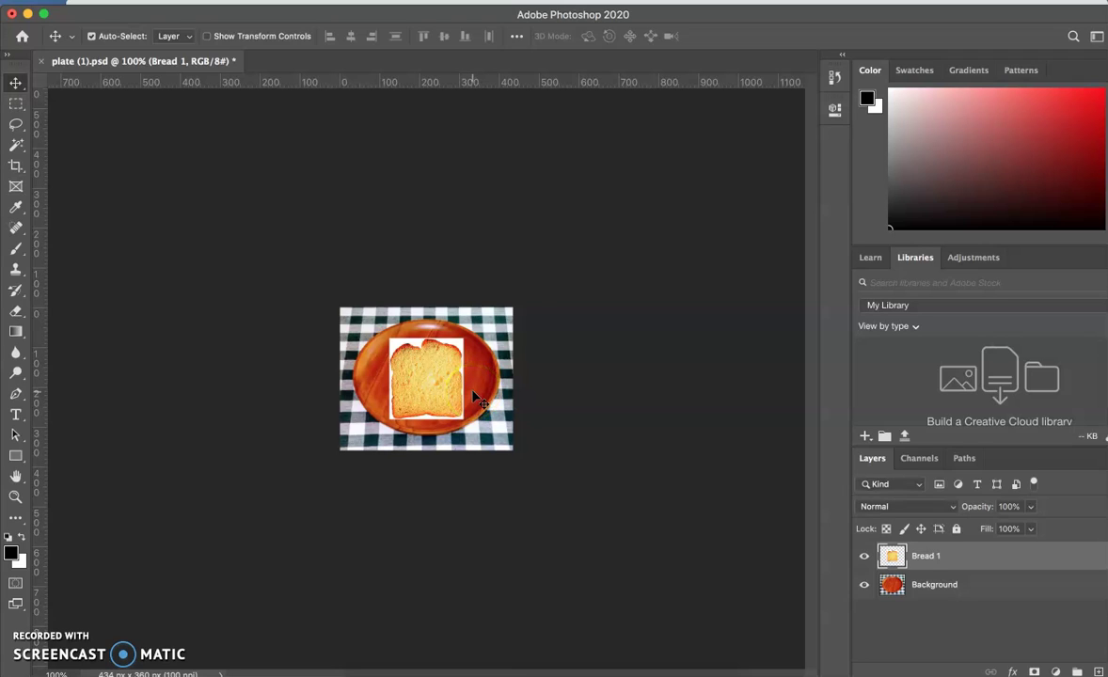
- Select the white background around the bread on the Bread 1 layer with the Magic Wand tool
key(super+plus)
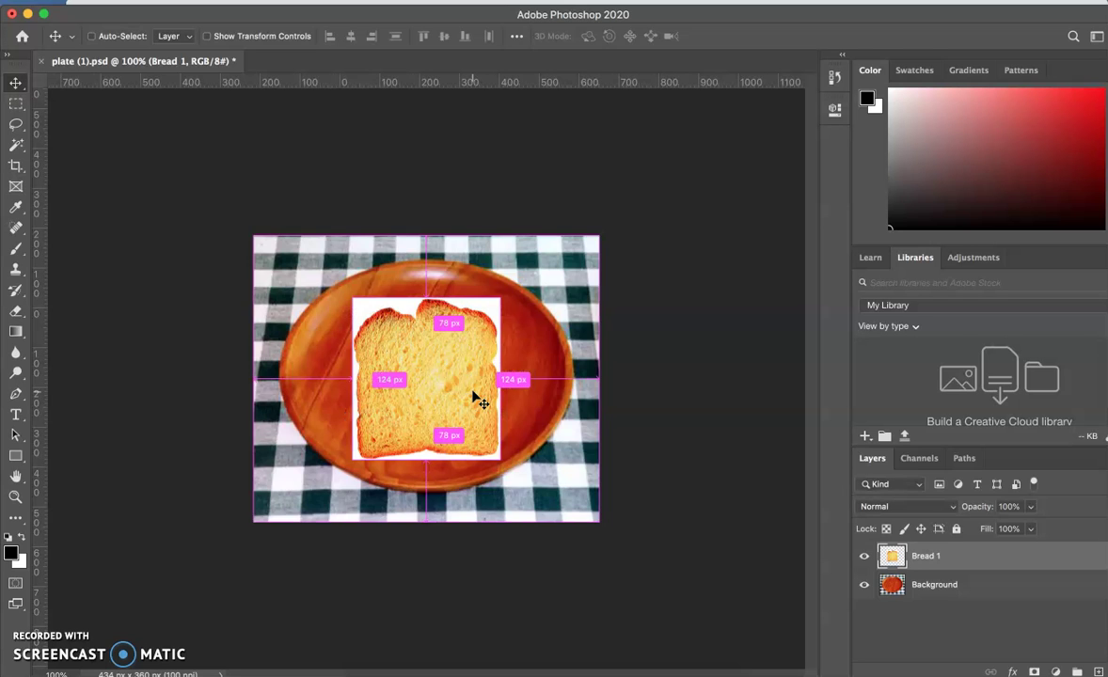
key(super+plus)
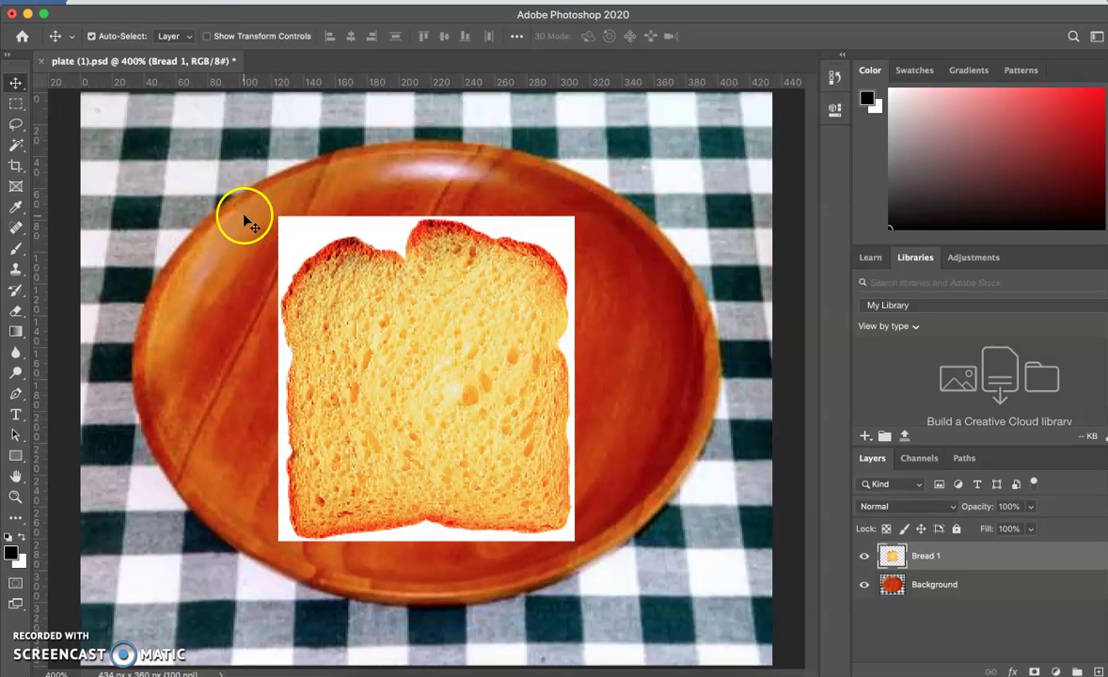
click(22, 154)
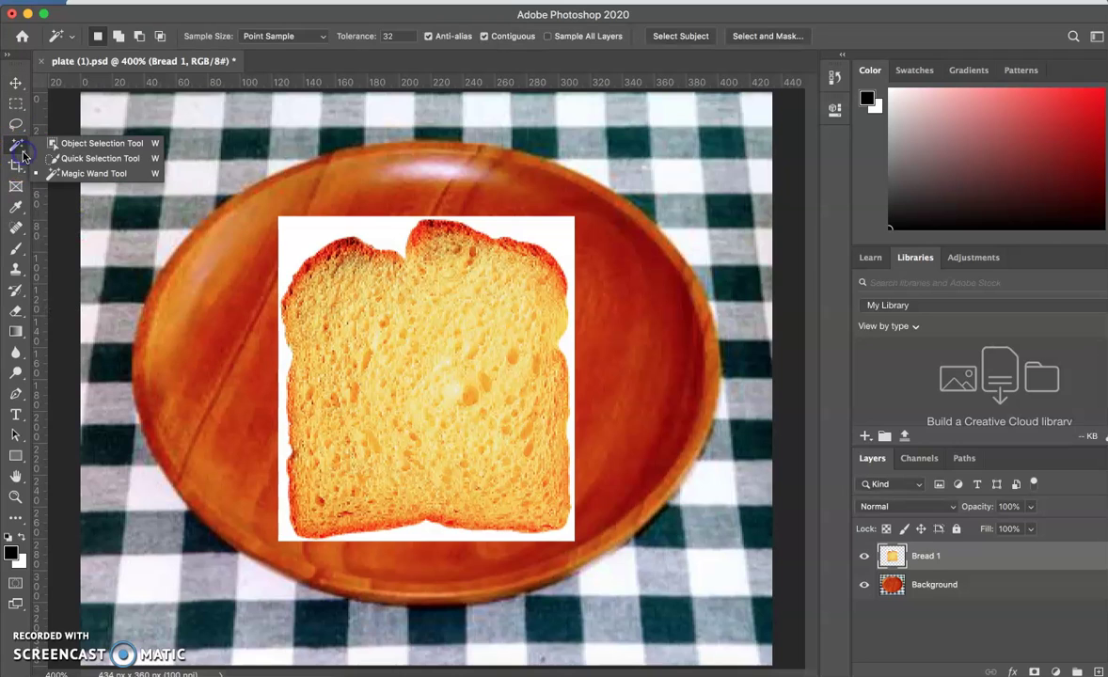
click(57, 159)
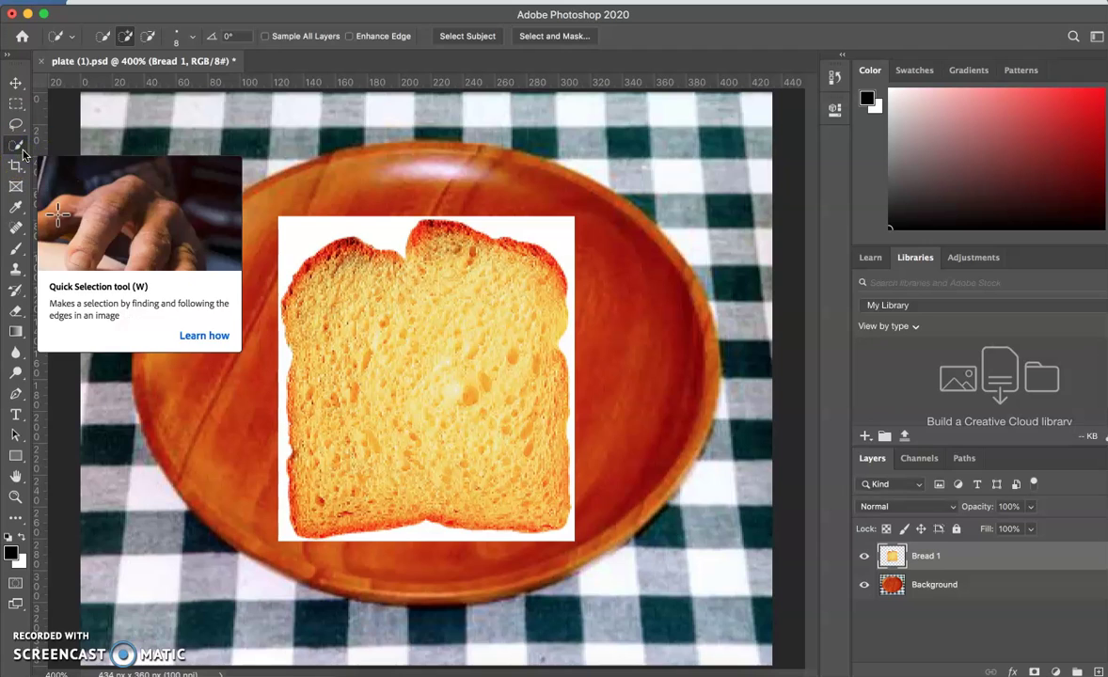
right_click(24, 153)
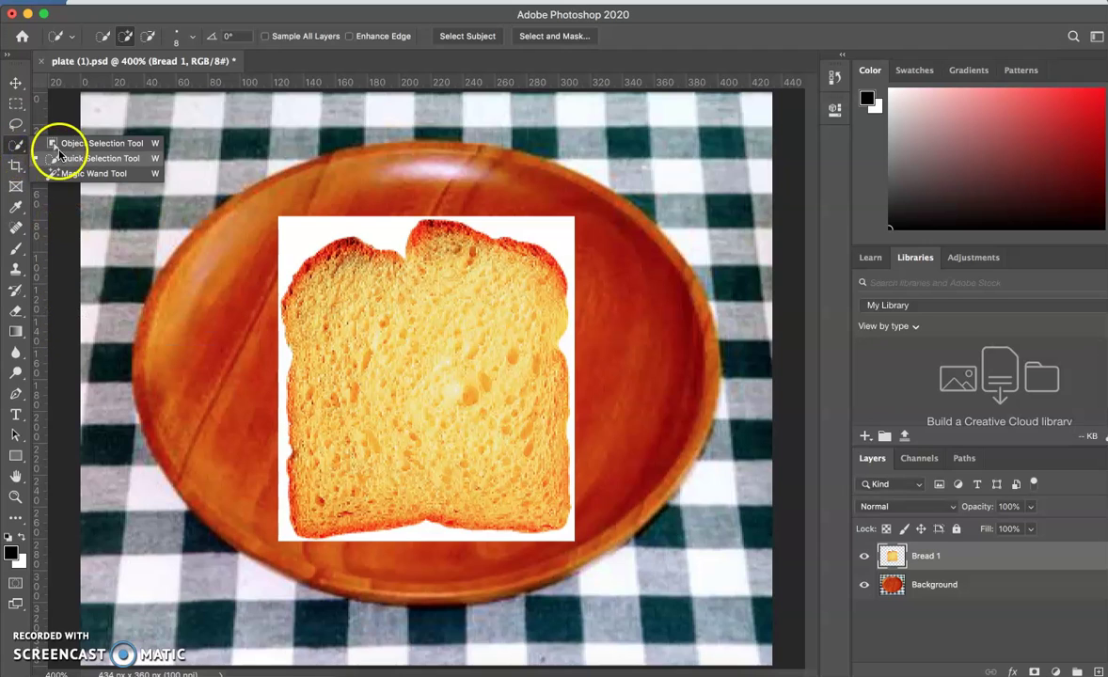
click(73, 176)
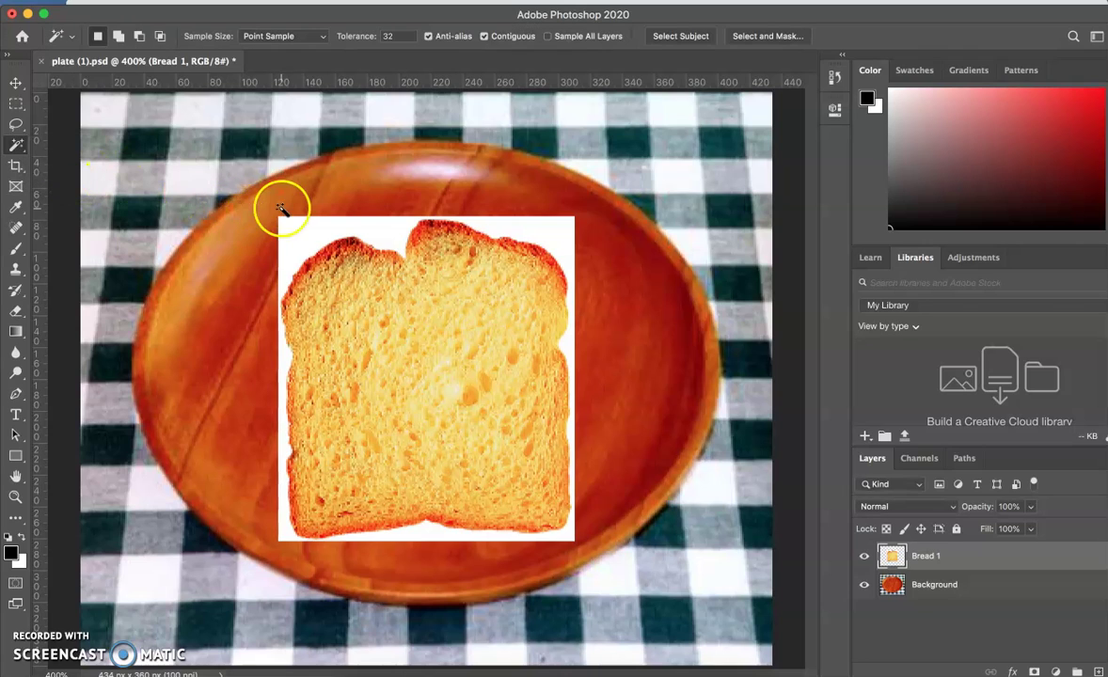
click(299, 236)
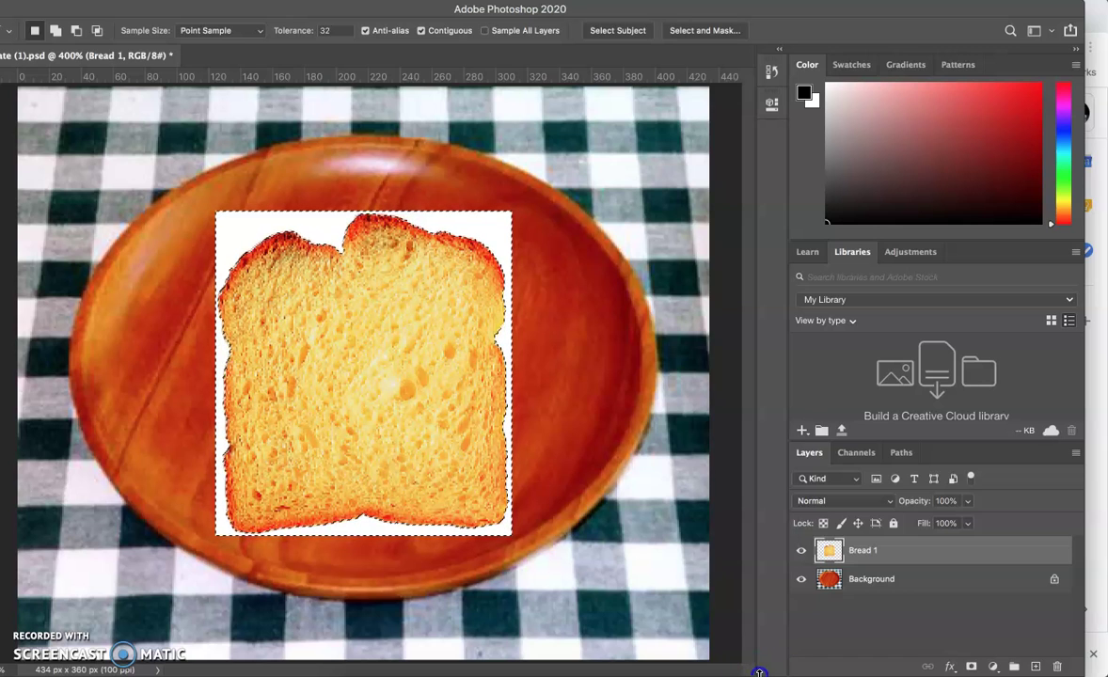
- Try adding a layer mask to Bread 1 from the white background selection, and undo it
drag(759, 647, 759, 641)
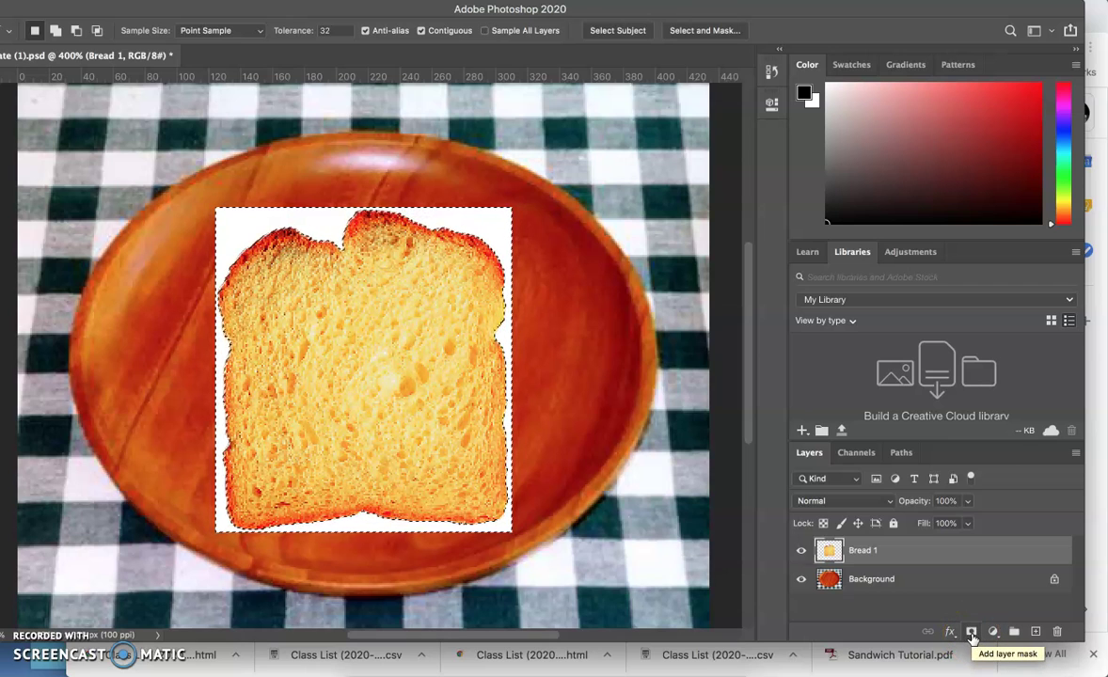
click(973, 638)
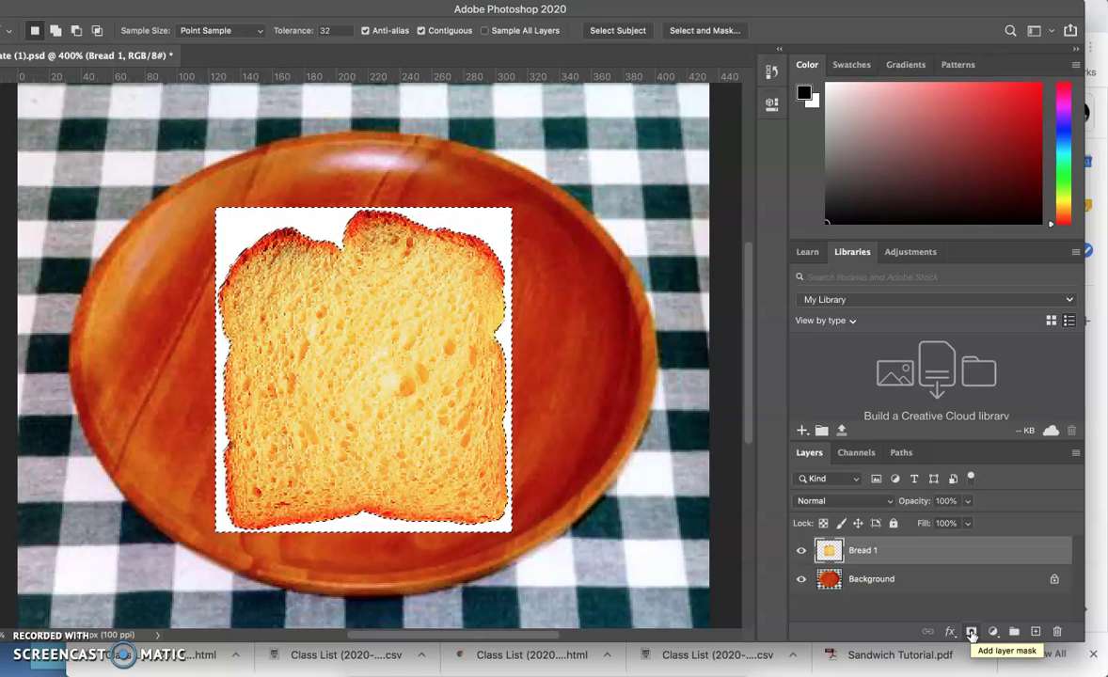
alt+click(972, 636)
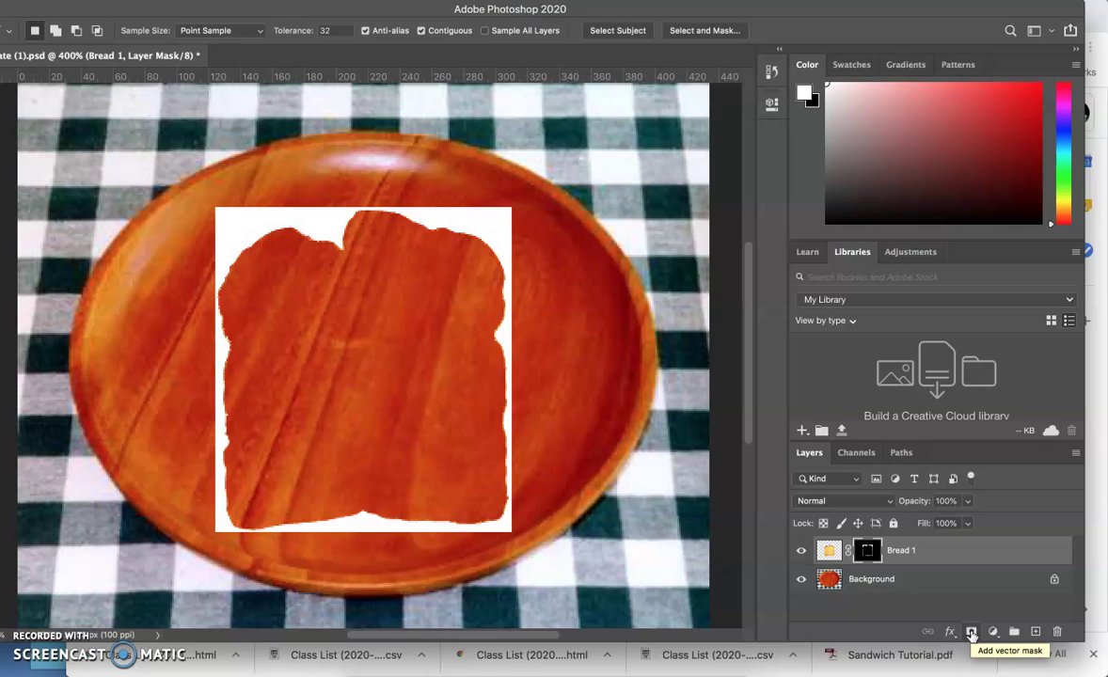
key(super+z)
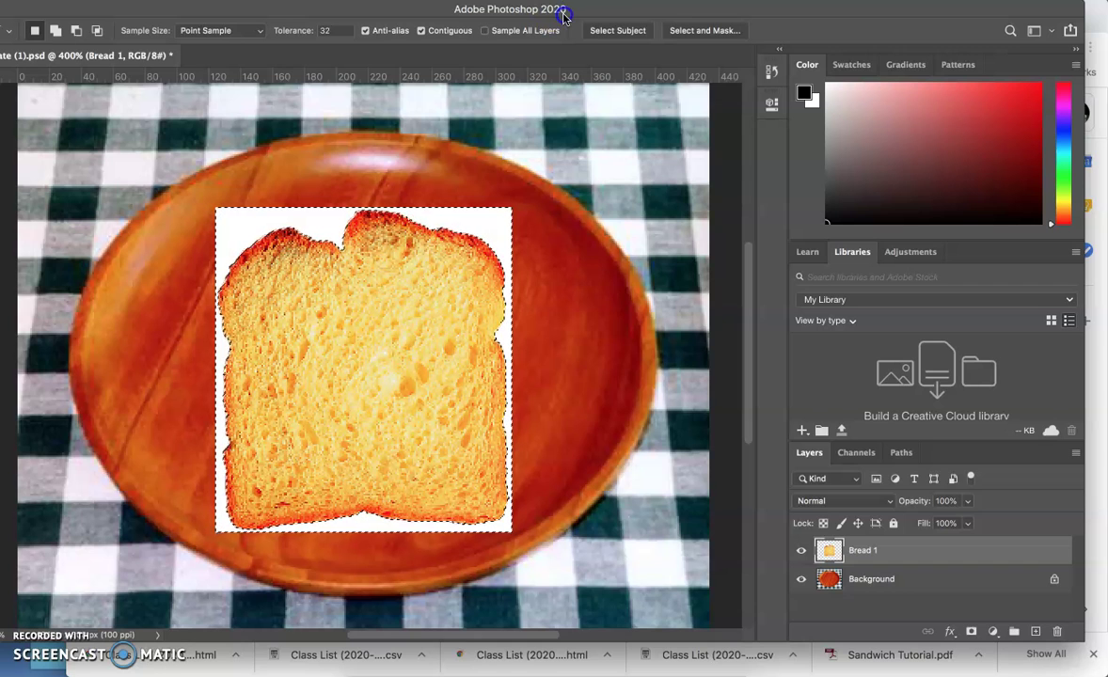
- Invert the selection around the bread with the Inverse command
mouse_move(597, 50)
mouse_down()
mouse_move(602, 110)
mouse_move(593, 50)
mouse_move(593, 59)
mouse_up()
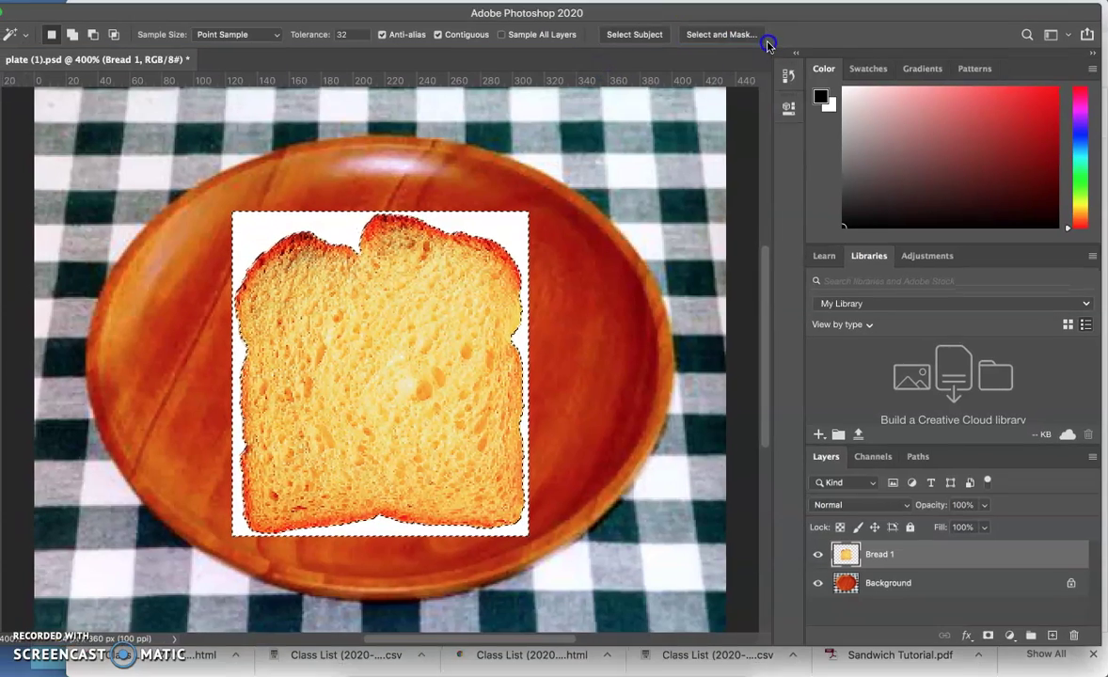
mouse_move(769, 46)
mouse_down()
mouse_move(762, 67)
mouse_move(774, 47)
mouse_up()
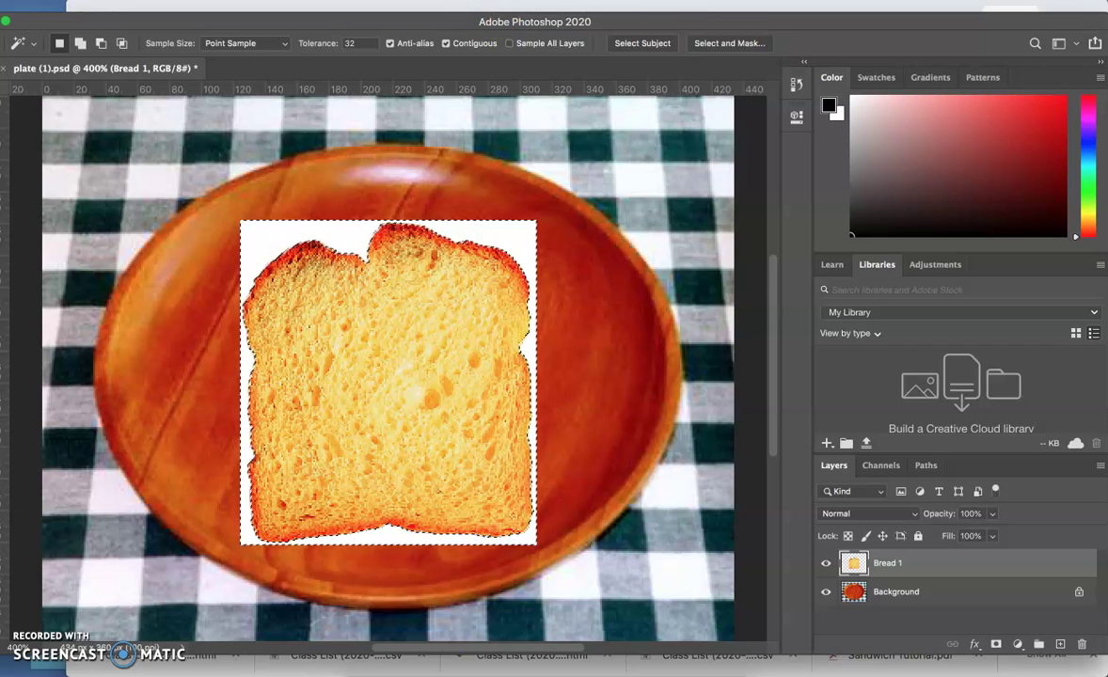
click(301, 0)
click(301, 0)
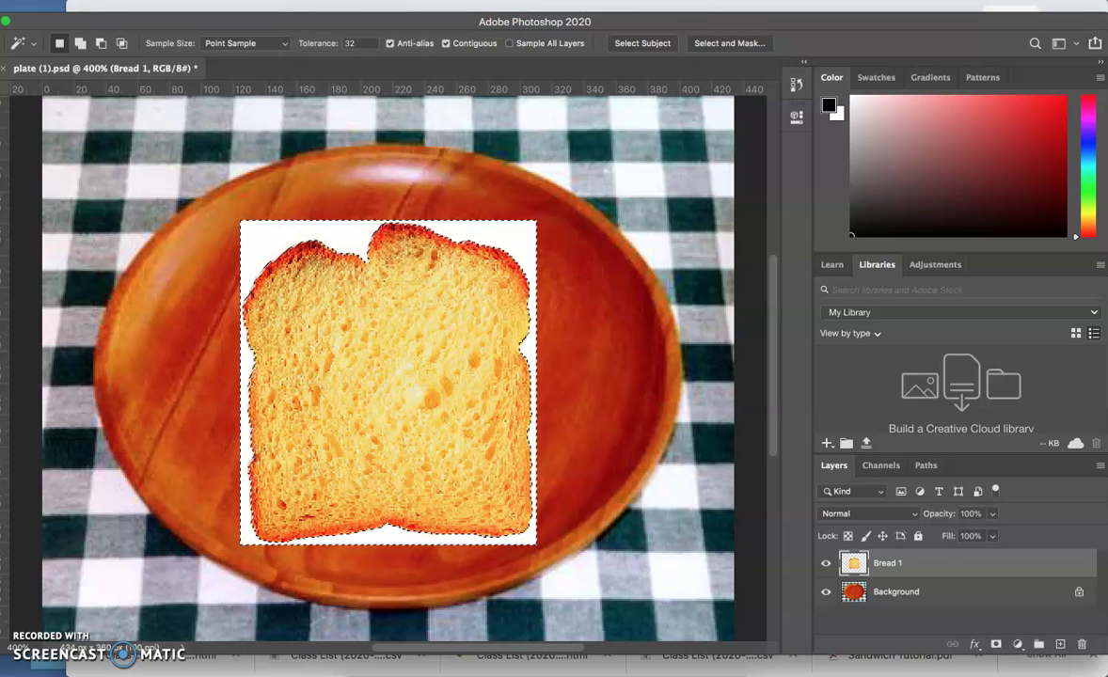
click(306, 0)
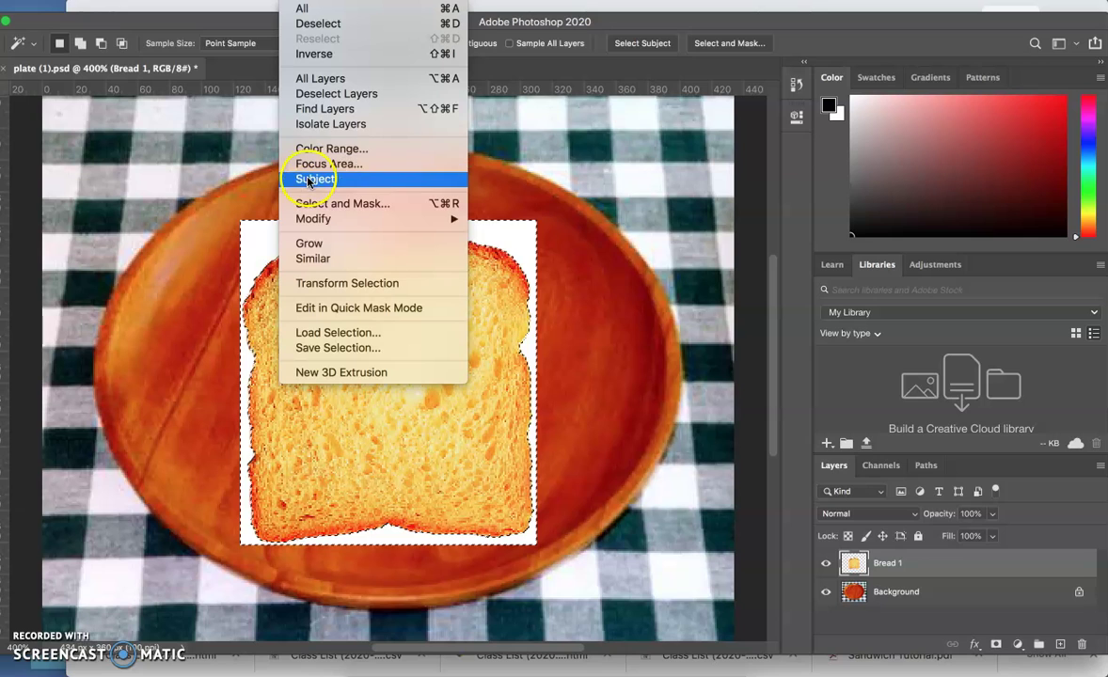
click(301, 54)
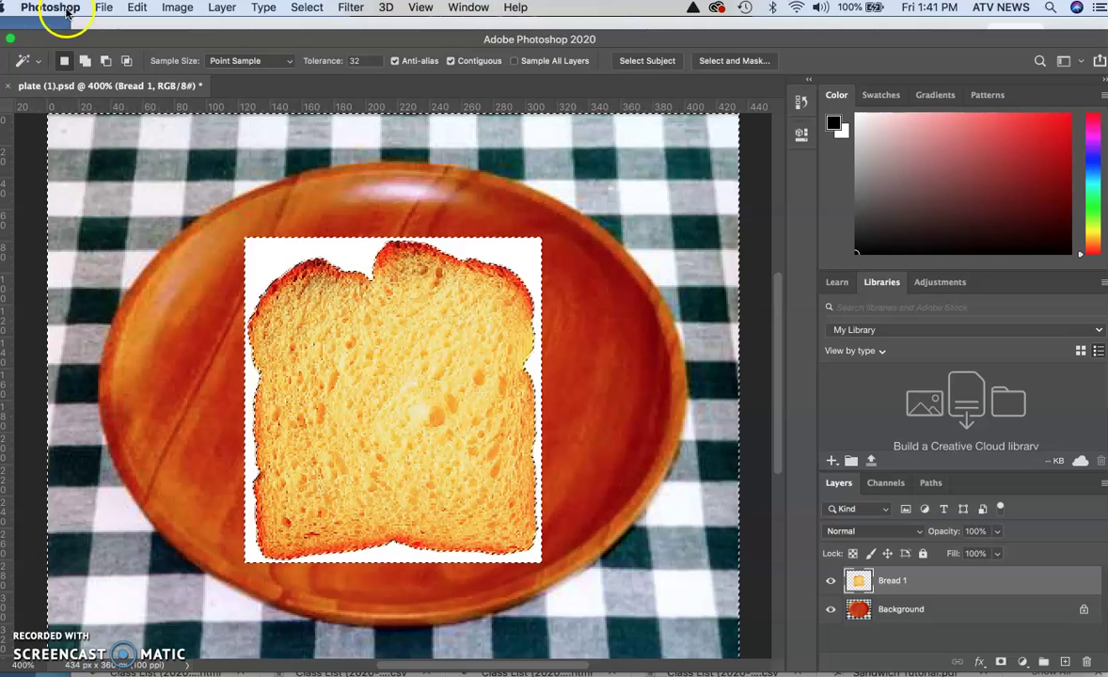
- Add a layer mask to the Bread 1 layer from the inverted selection to hide the white background
click(307, 8)
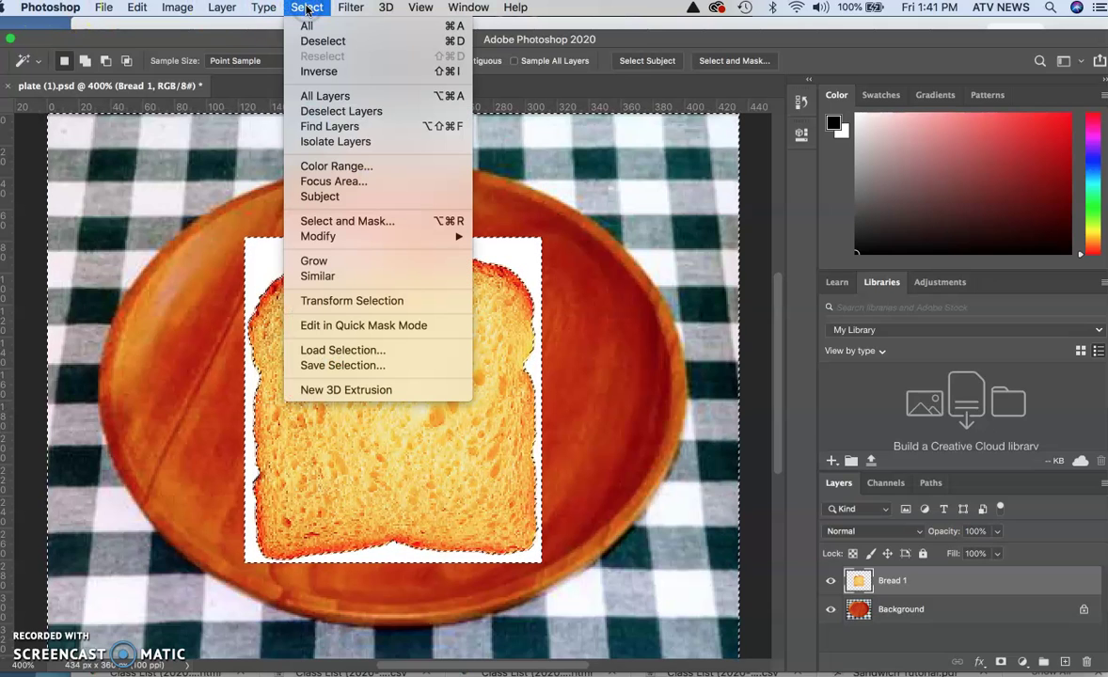
click(706, 33)
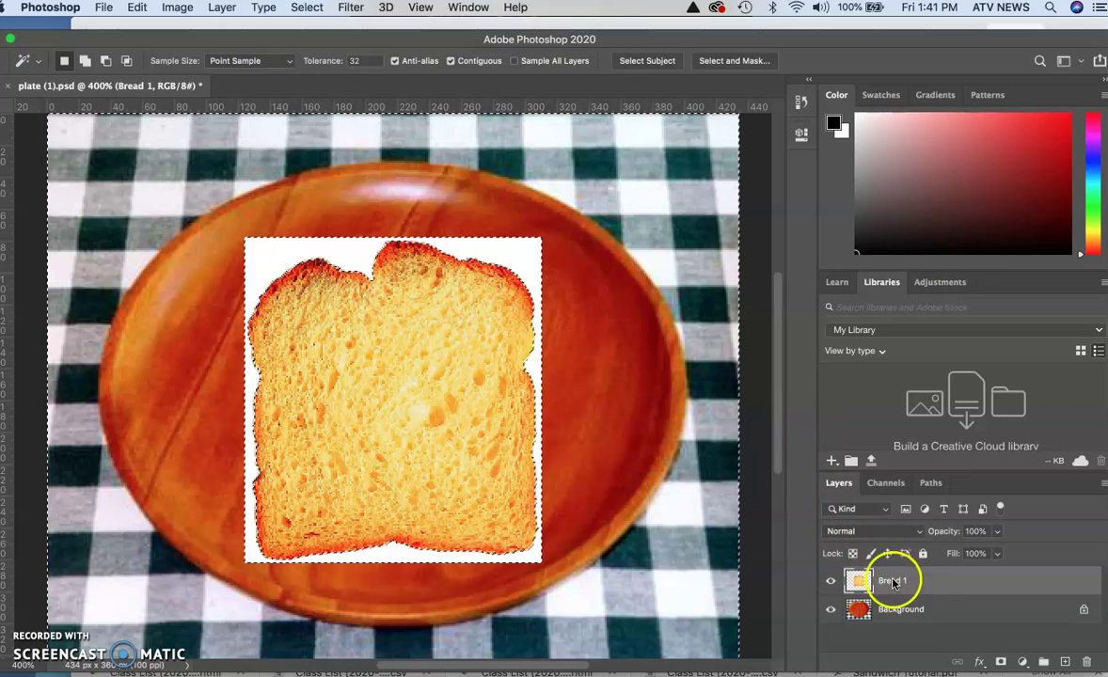
click(1001, 663)
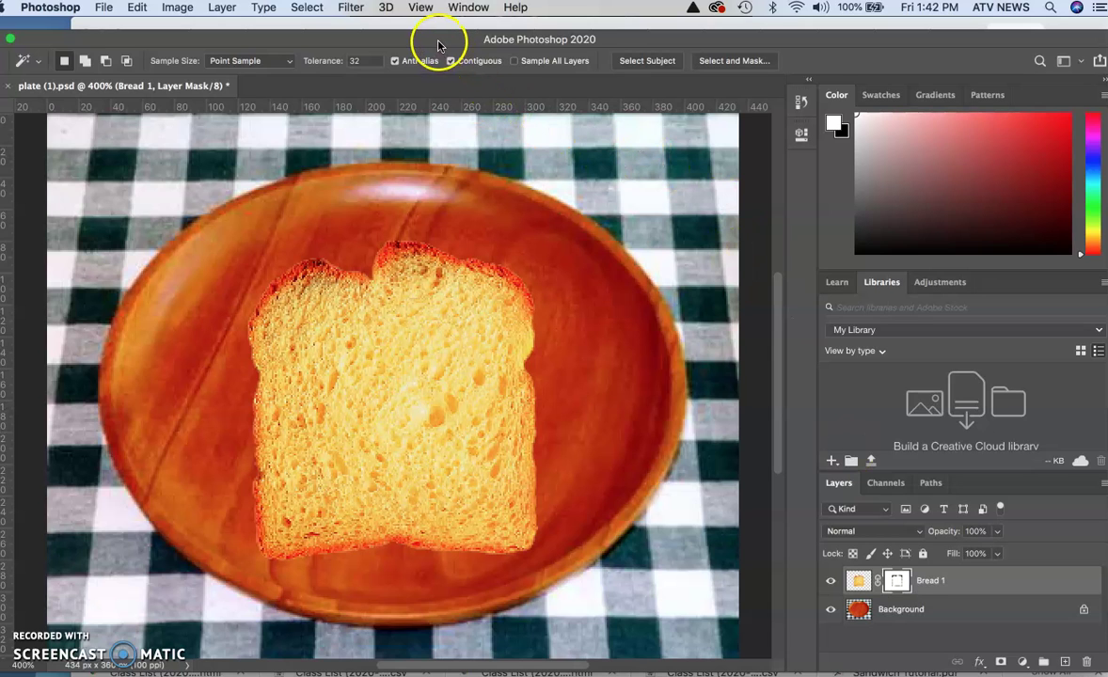
- Scale the bread on the Bread 1 layer with Free Transform to about 97% width and 83% height
drag(442, 42, 474, 40)
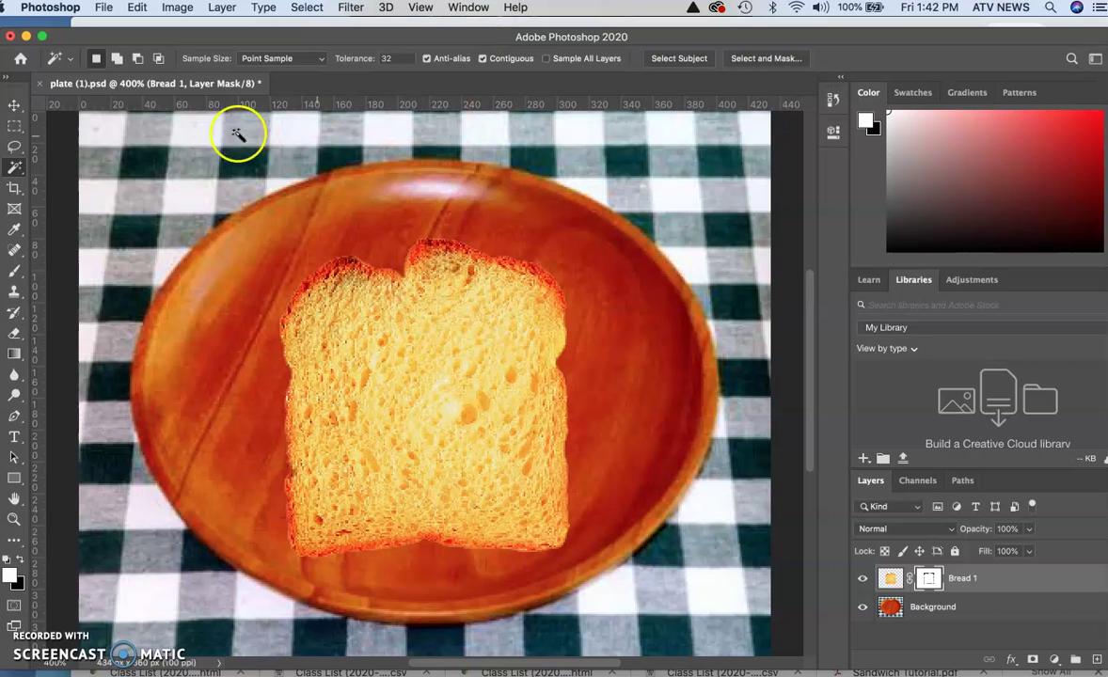
click(14, 109)
click(290, 301)
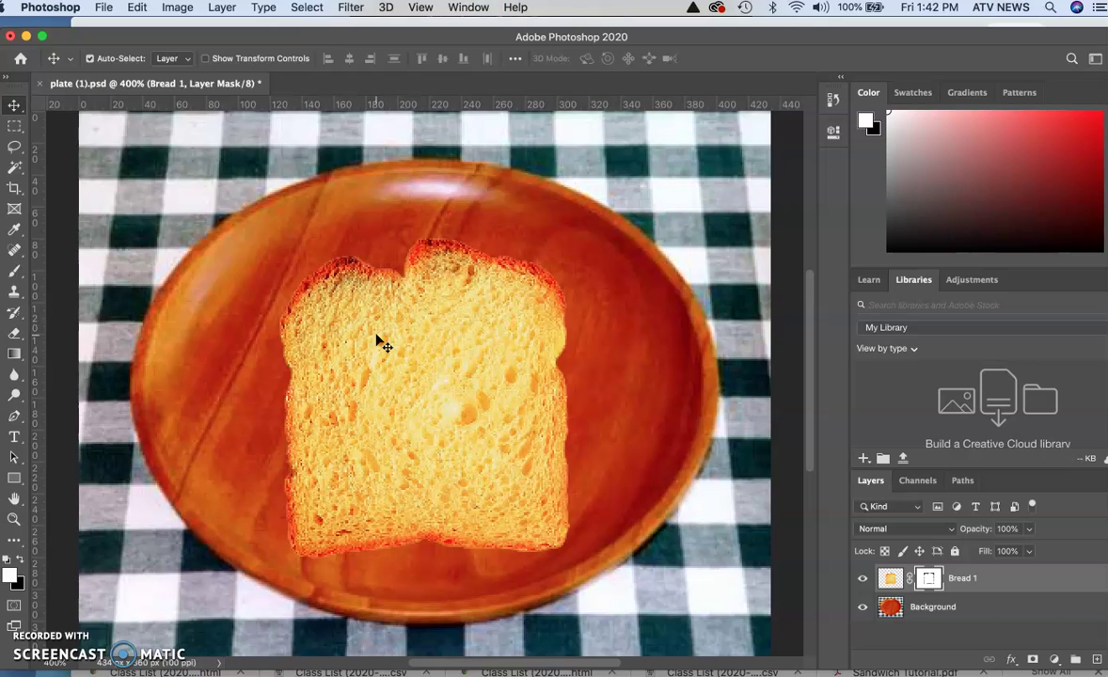
key(super)
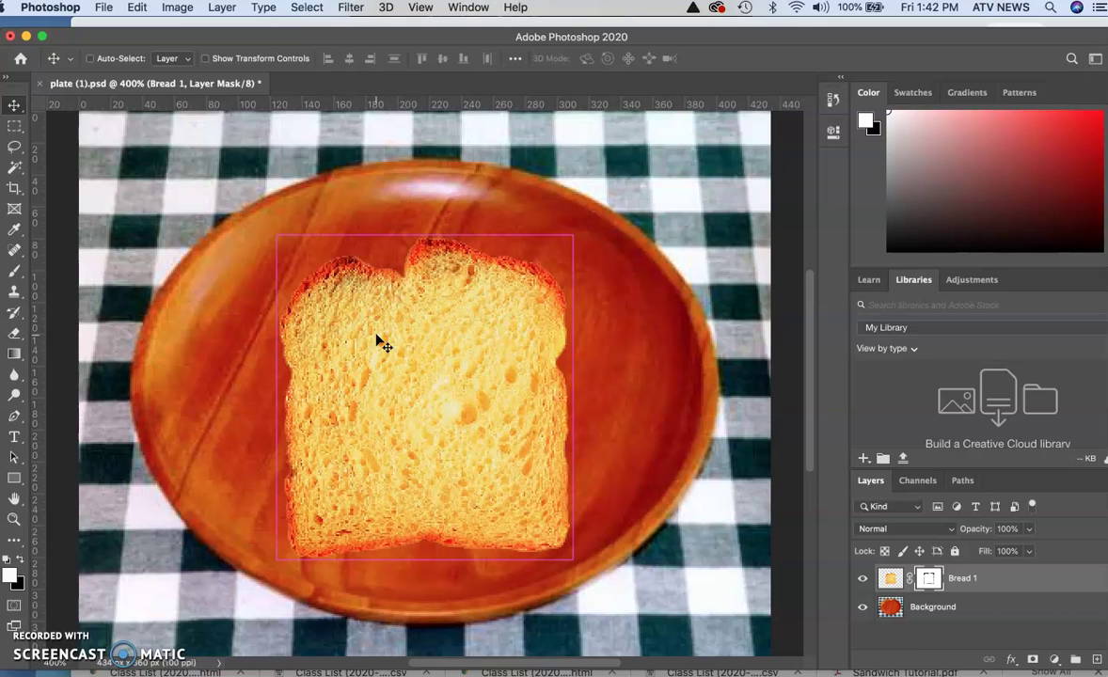
key(super+t)
click(401, 334)
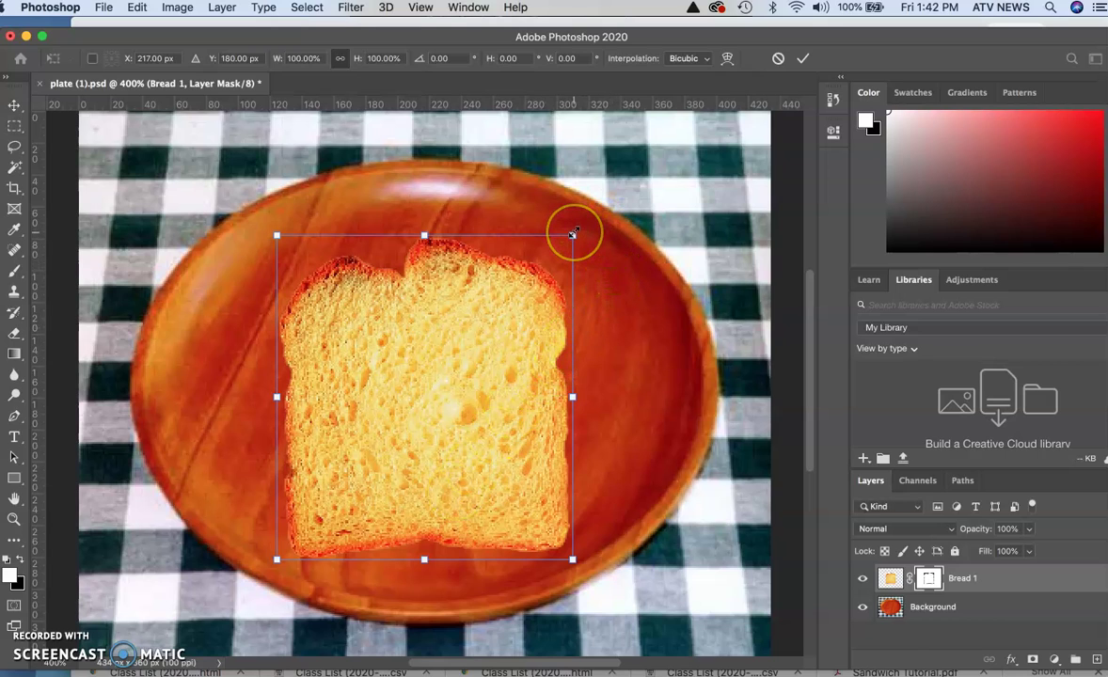
mouse_move(574, 233)
mouse_down()
mouse_move(517, 297)
mouse_move(580, 226)
mouse_up()
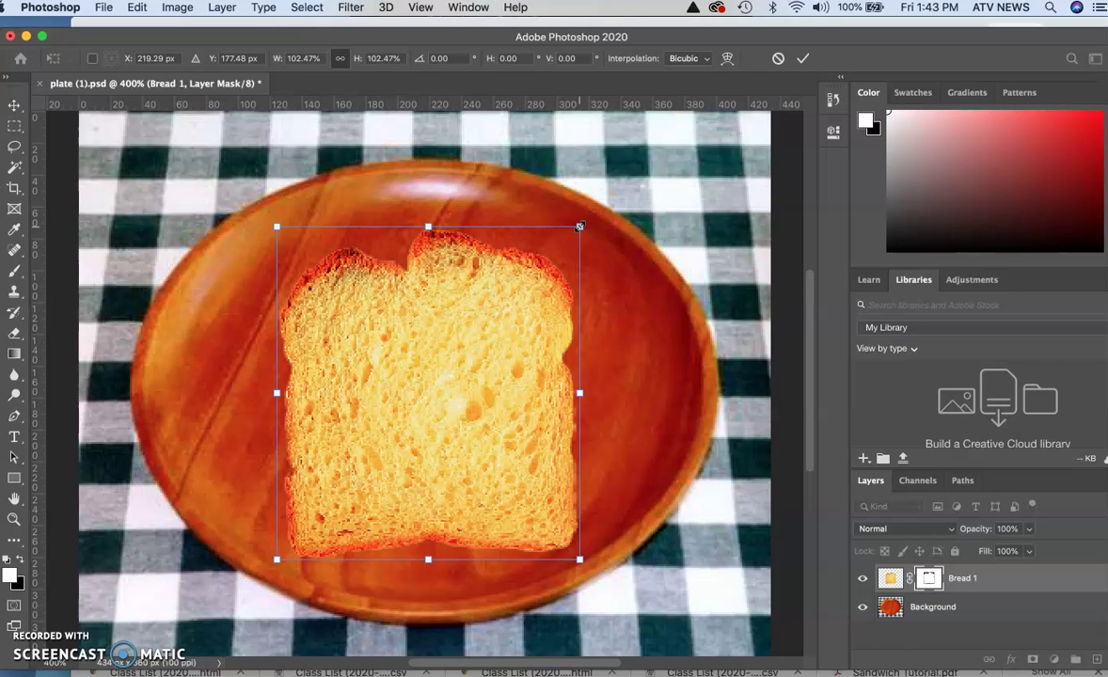
drag(579, 227, 563, 290)
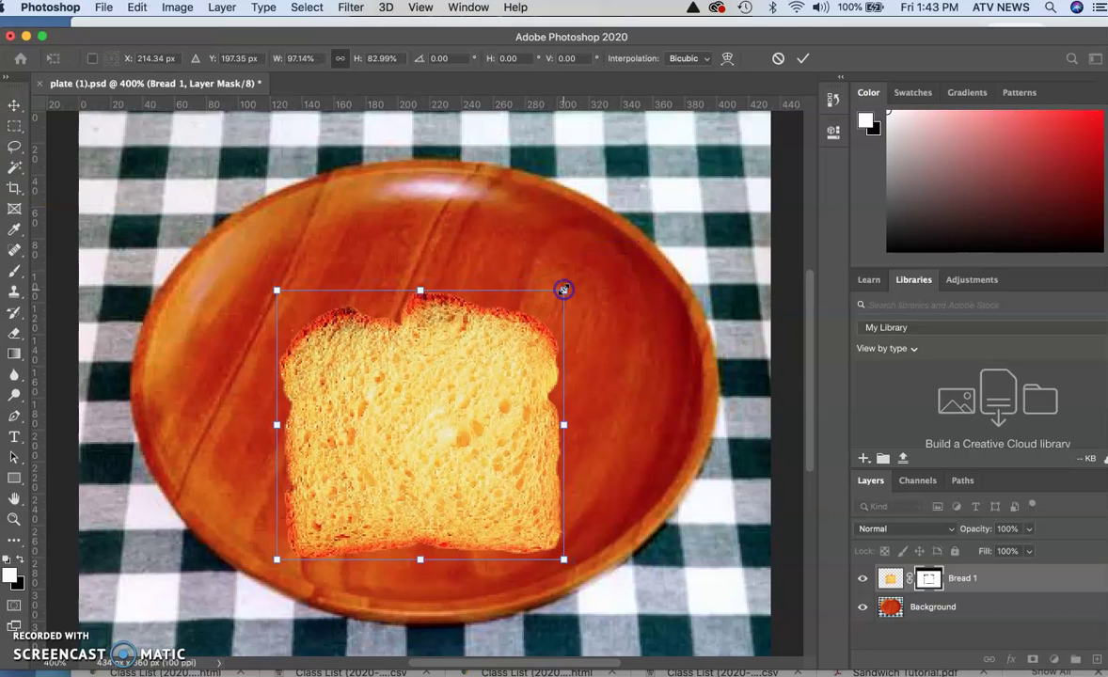
- Rotate the bread about 14.2° clockwise and move it toward the right half of the plate, applying the transform
click(565, 289)
click(569, 281)
drag(571, 280, 571, 279)
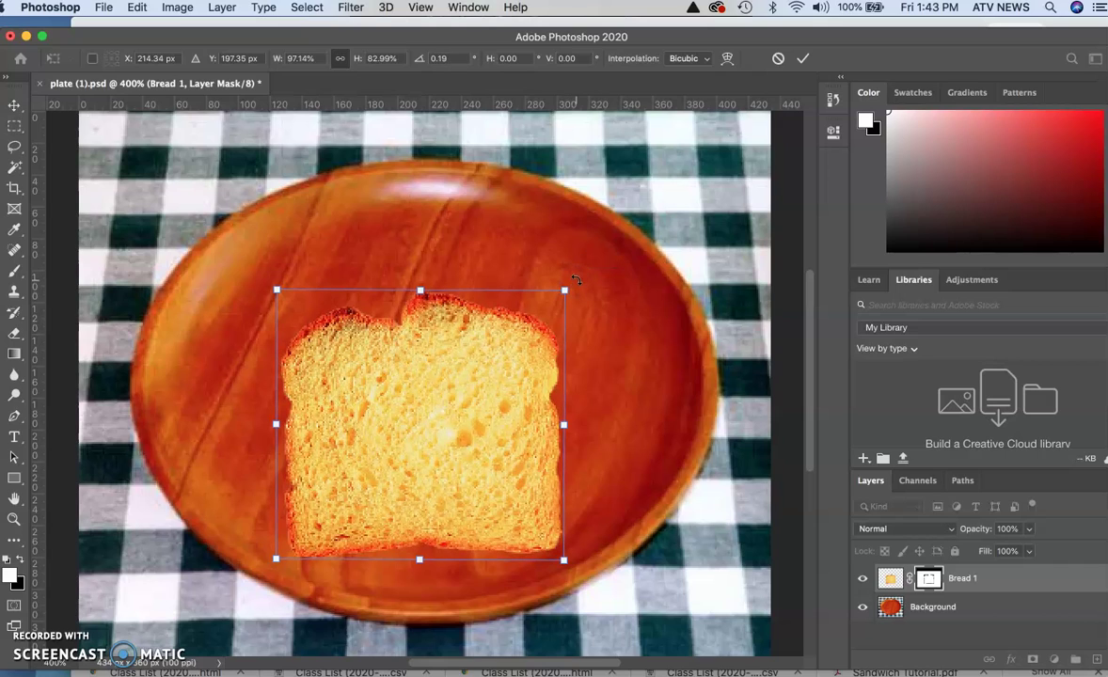
click(576, 279)
drag(576, 279, 610, 323)
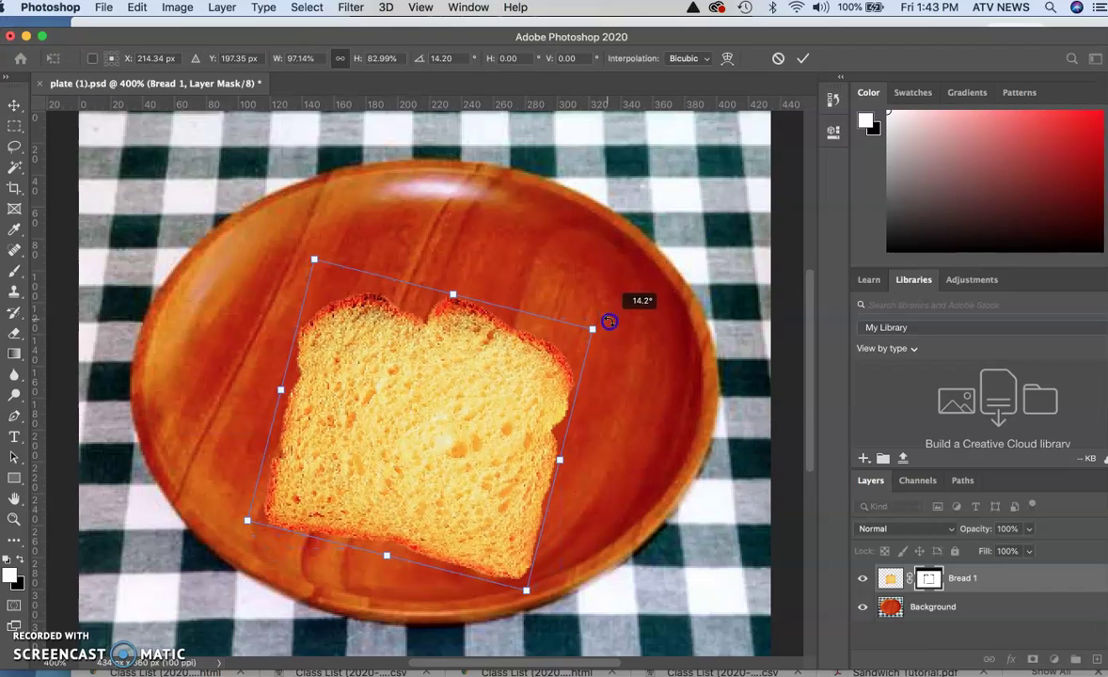
drag(443, 414, 506, 391)
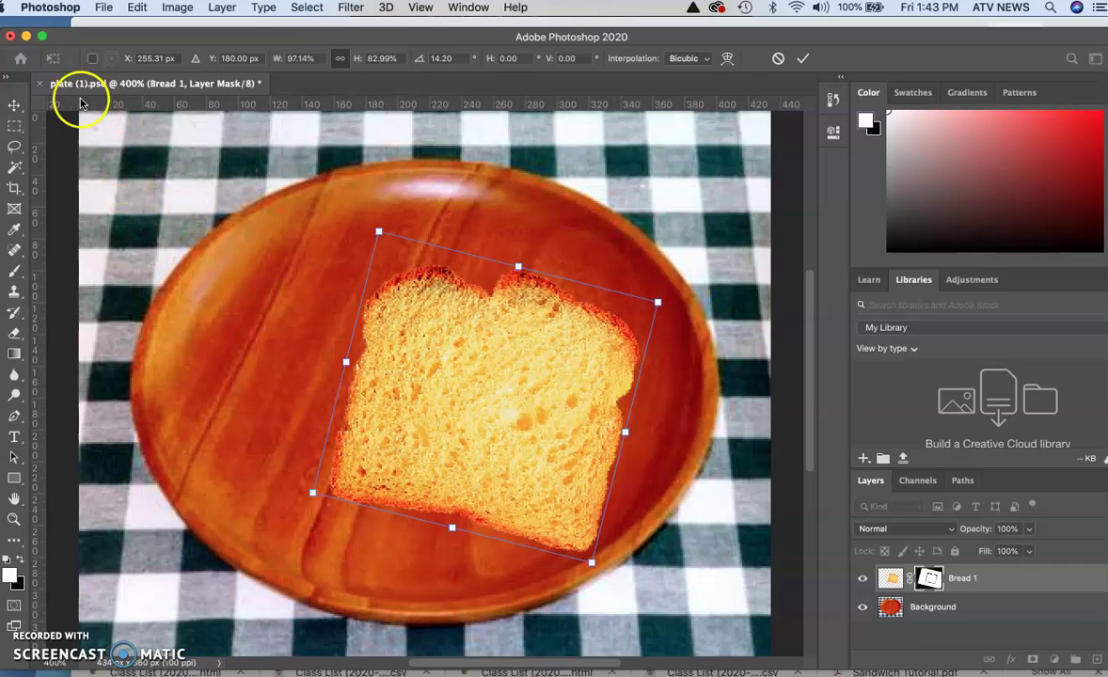
click(14, 109)
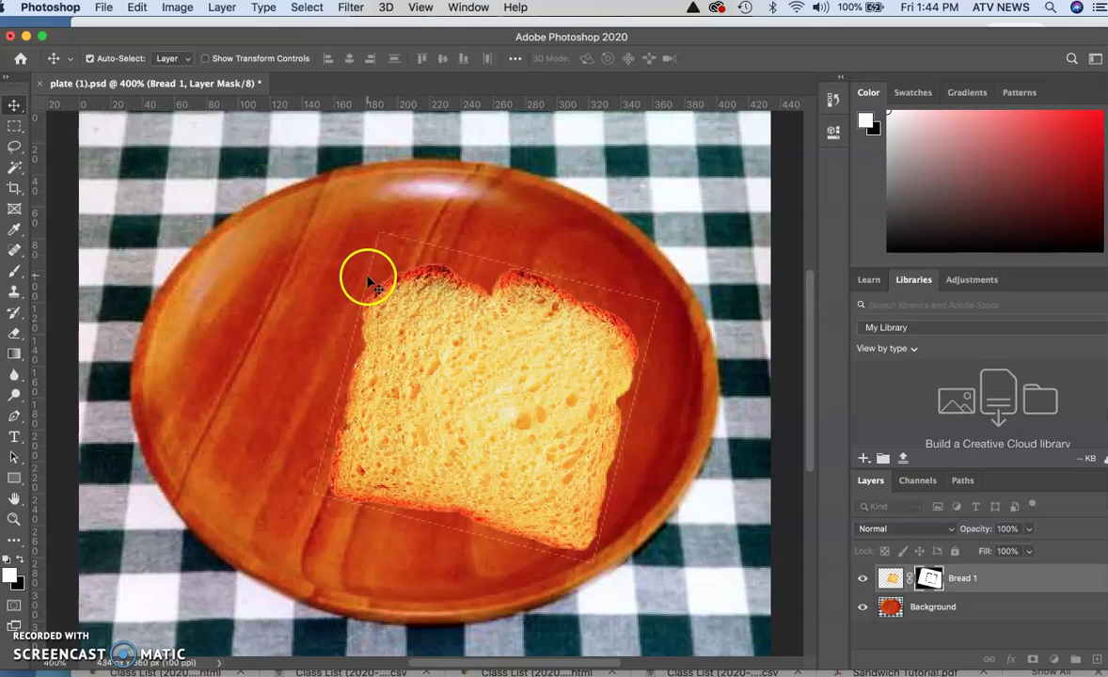
mouse_move(475, 256)
mouse_down()
mouse_move(566, 267)
mouse_move(641, 294)
mouse_move(644, 361)
mouse_up()
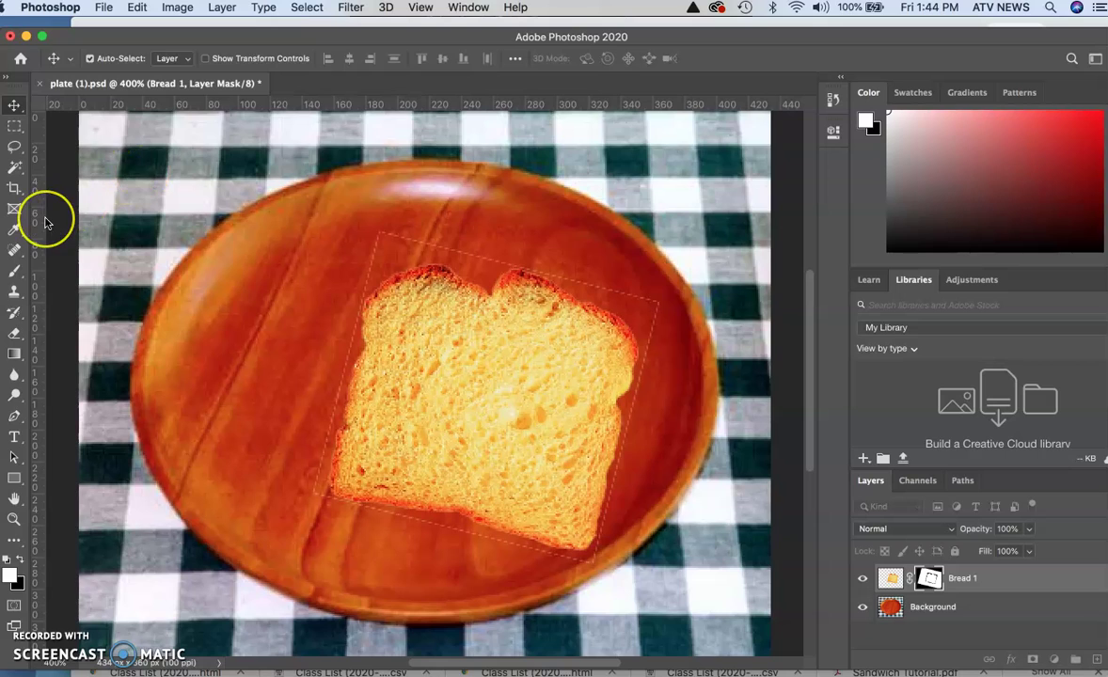
click(13, 336)
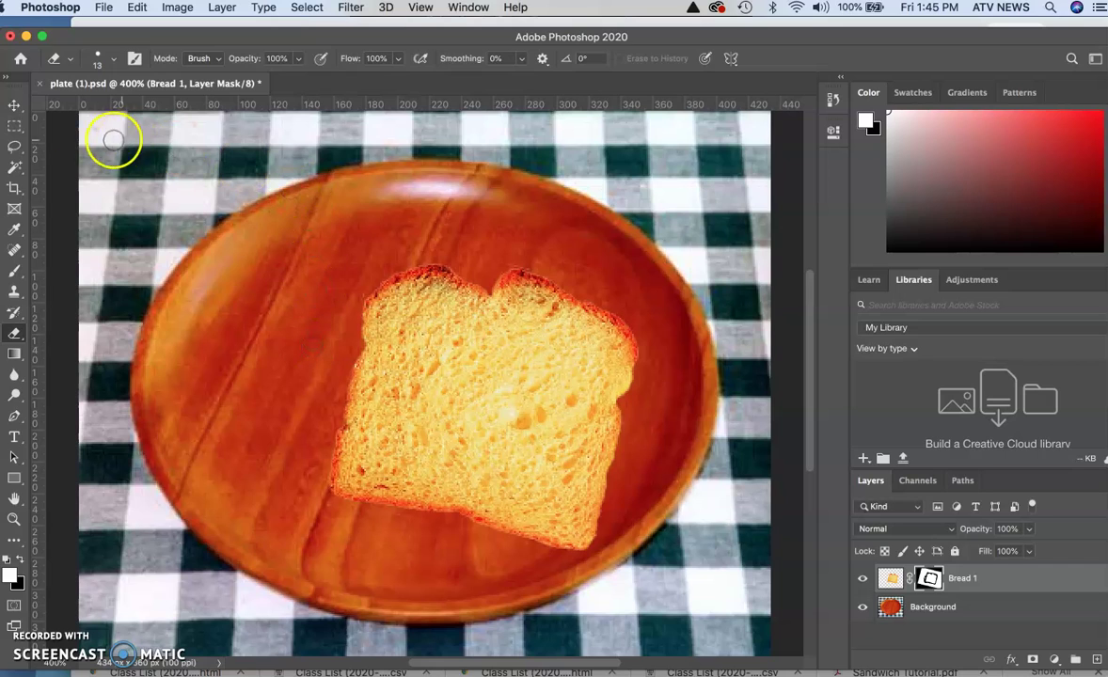
click(13, 107)
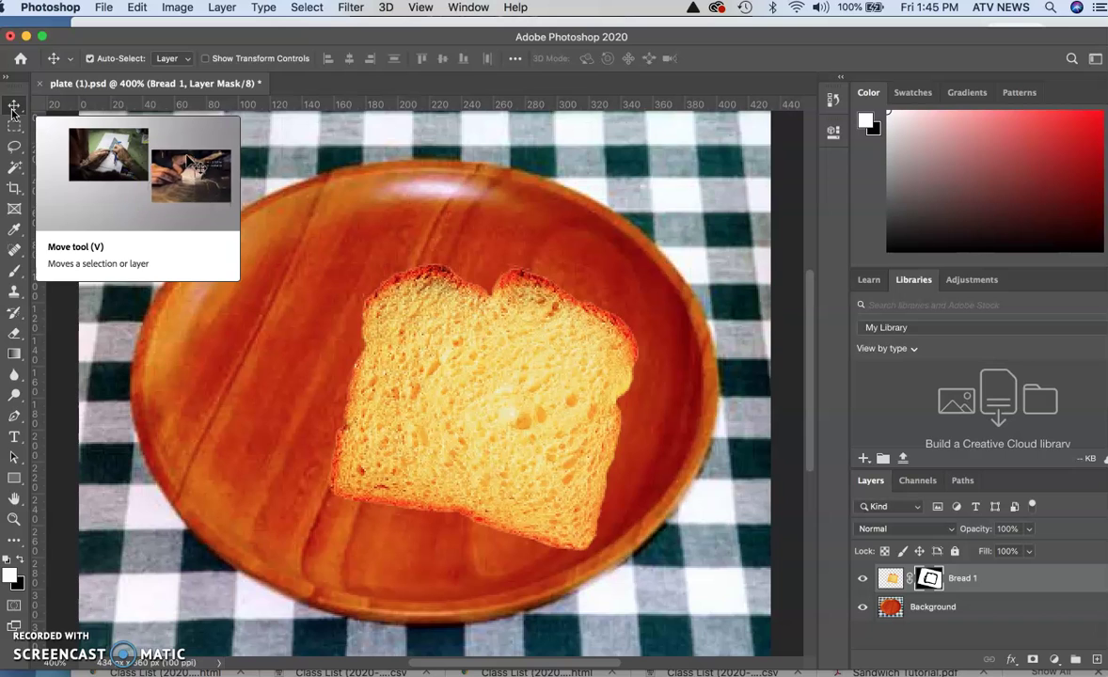
- Open bacon (1).jpg from the Sandwich Files folder and float its window over the plate document
click(105, 9)
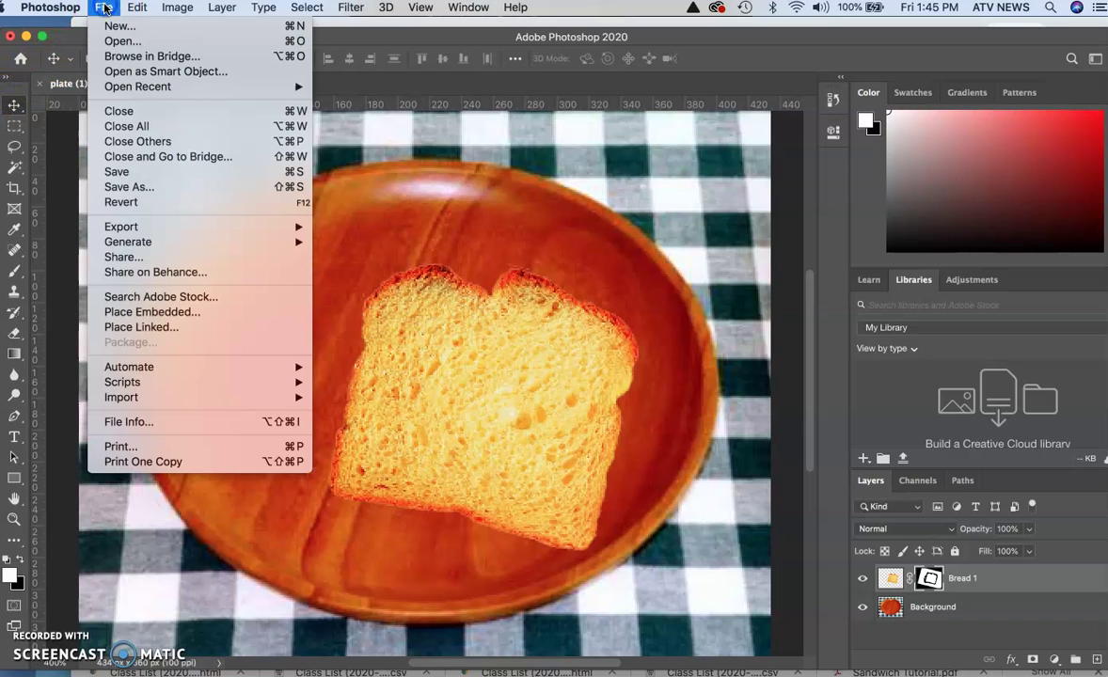
click(107, 43)
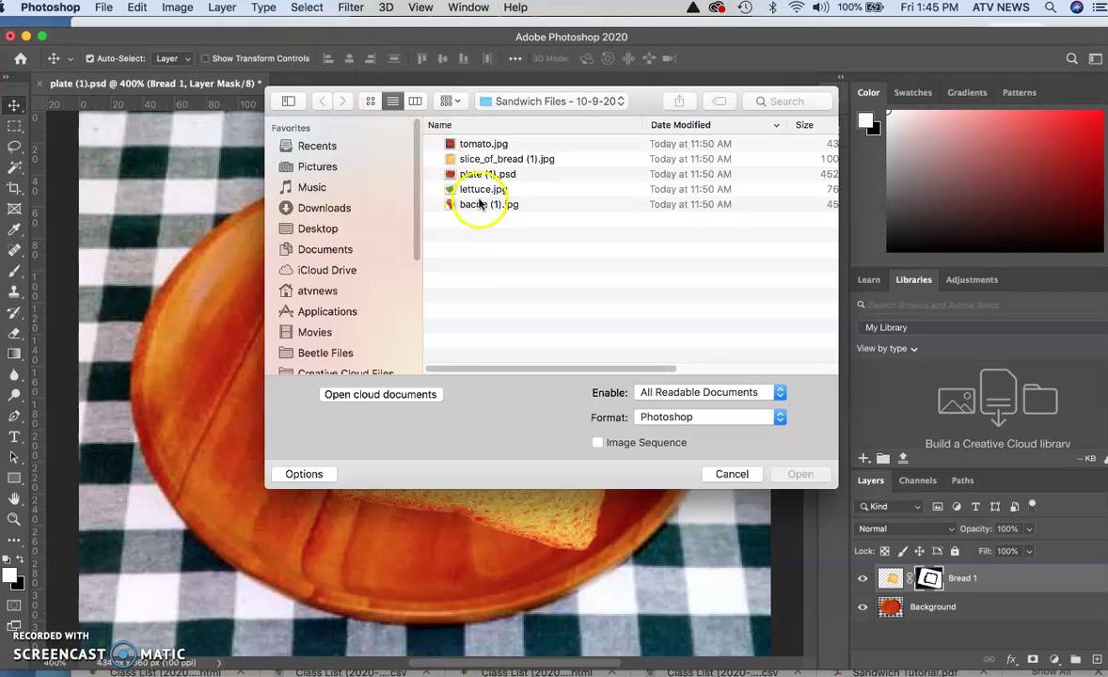
click(471, 206)
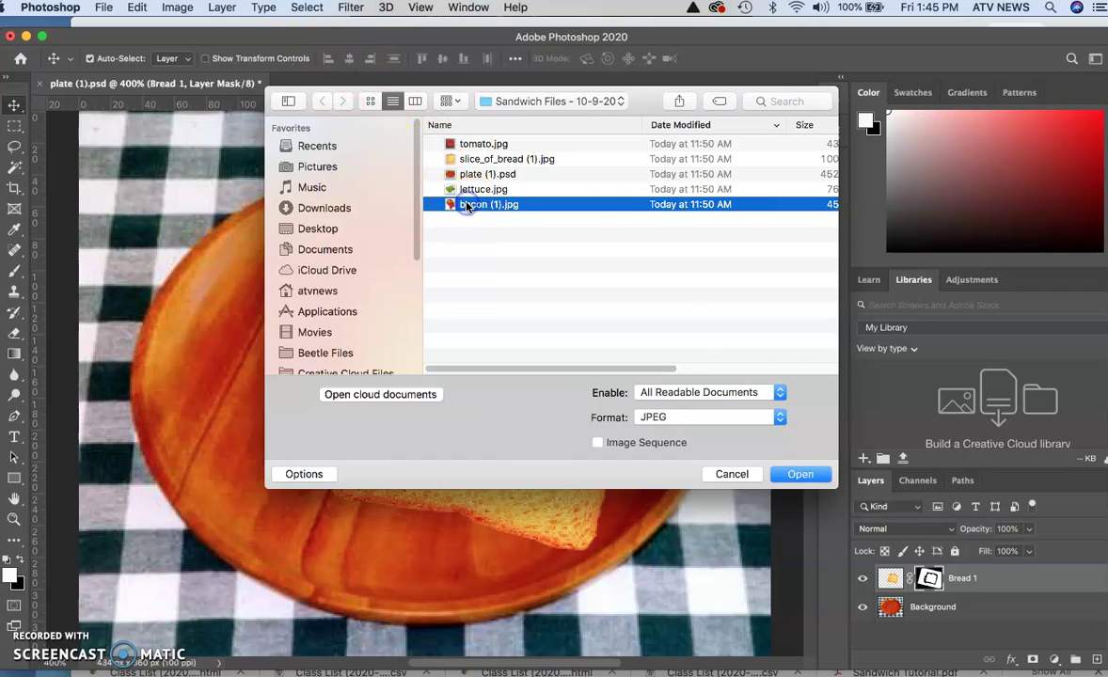
click(799, 473)
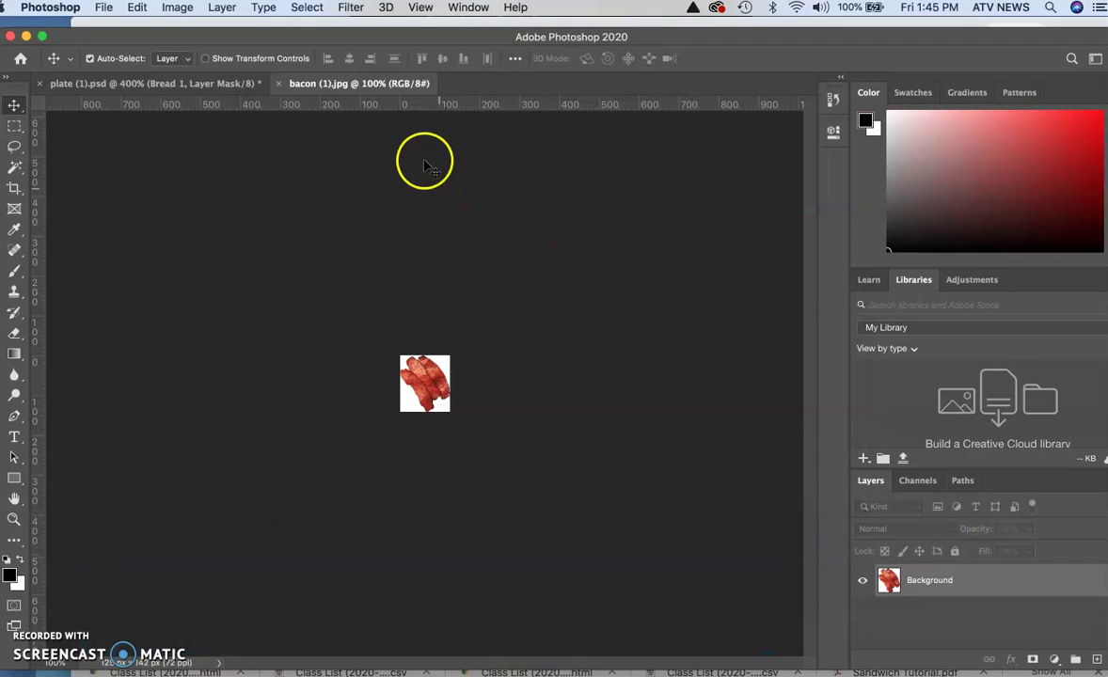
drag(322, 87, 442, 114)
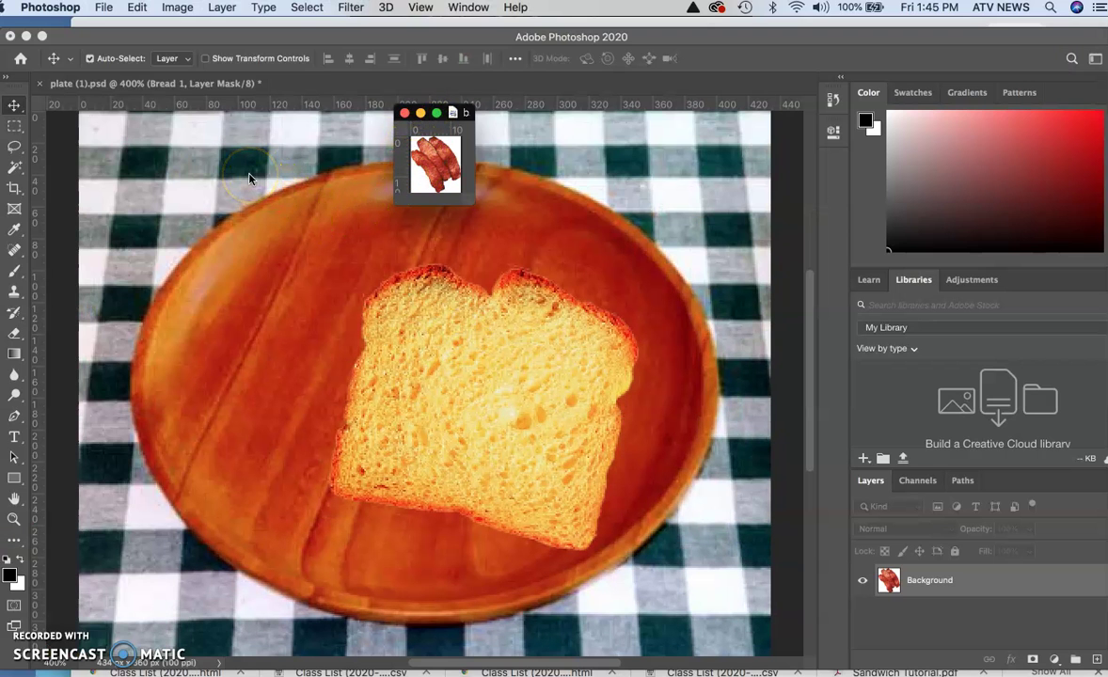
- Copy the bacon image onto the bread in the plate document and rename its new layer bacon
key(super+equal)
key(super+equal)
key(super+equal)
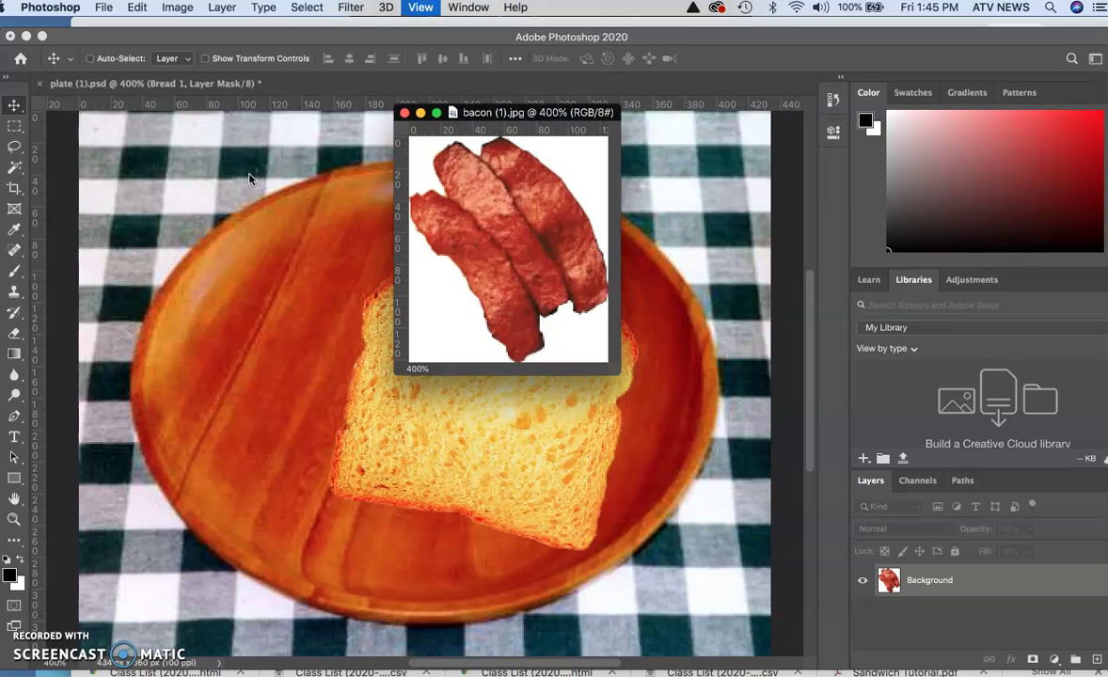
key(super+equal)
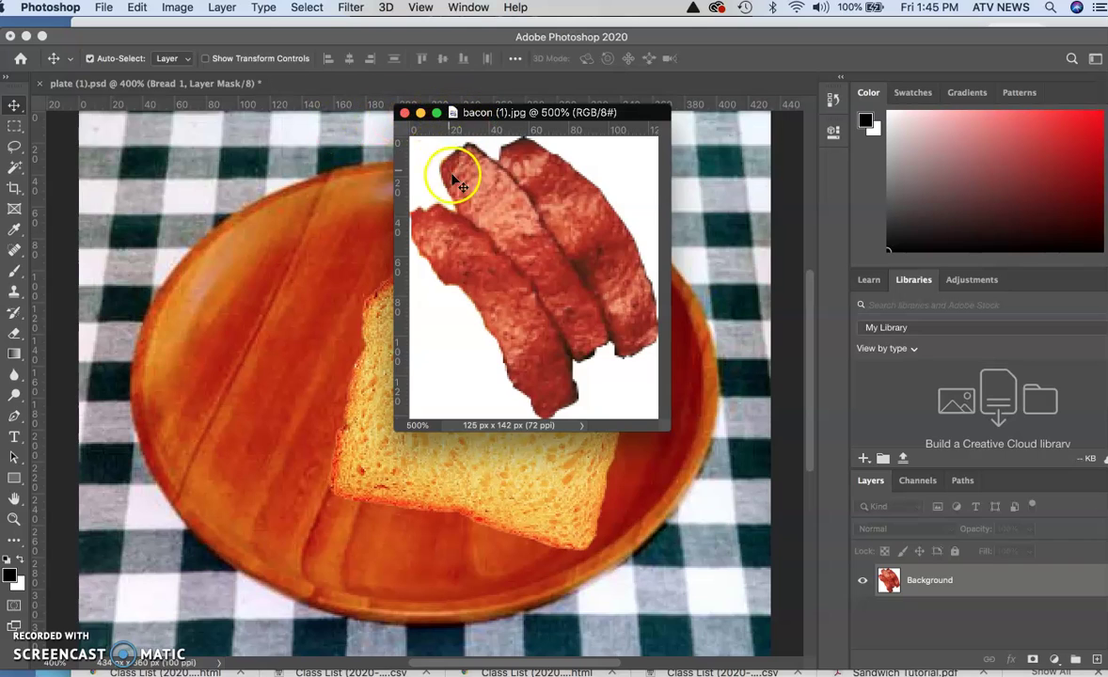
drag(528, 235, 470, 374)
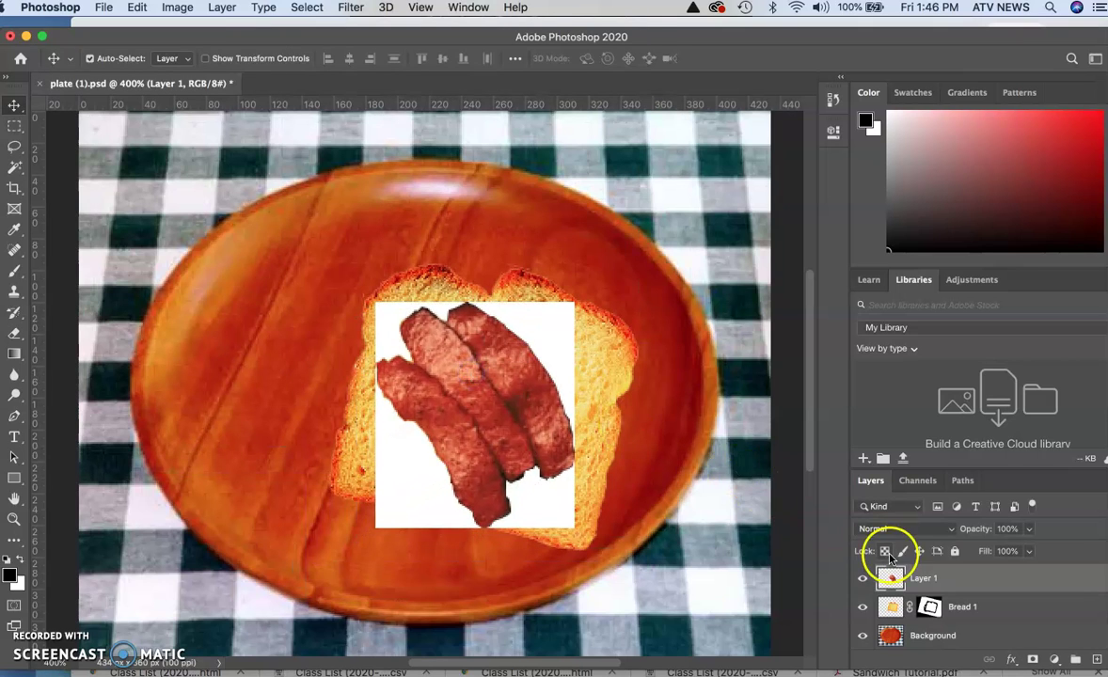
click(929, 578)
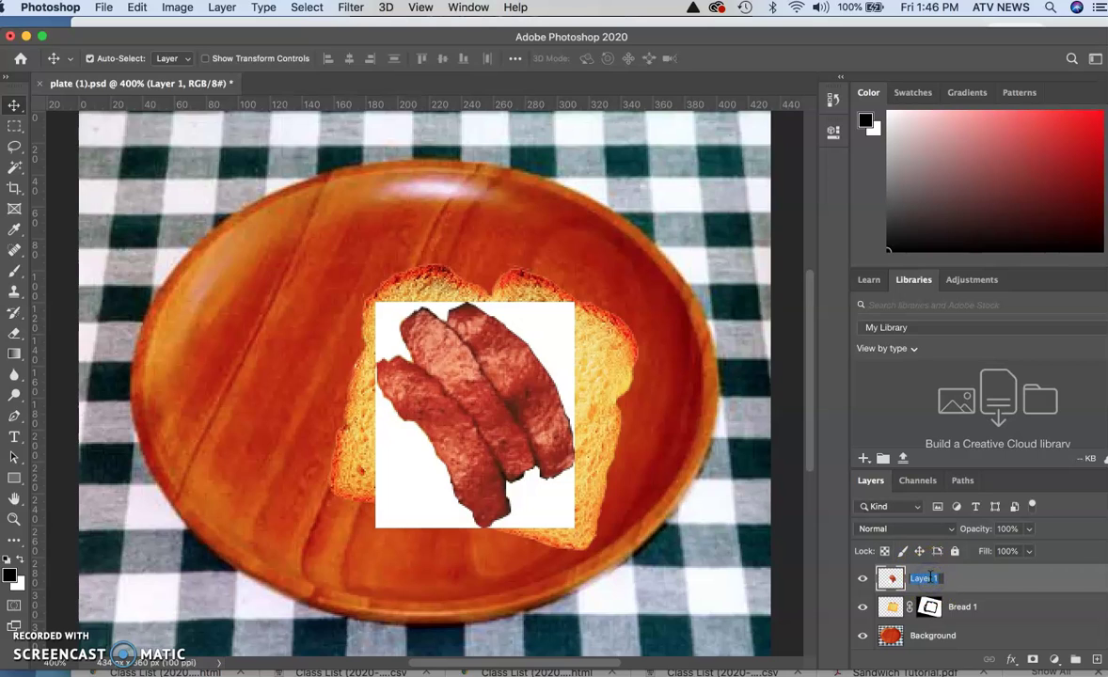
text(bacon)
key(Return)
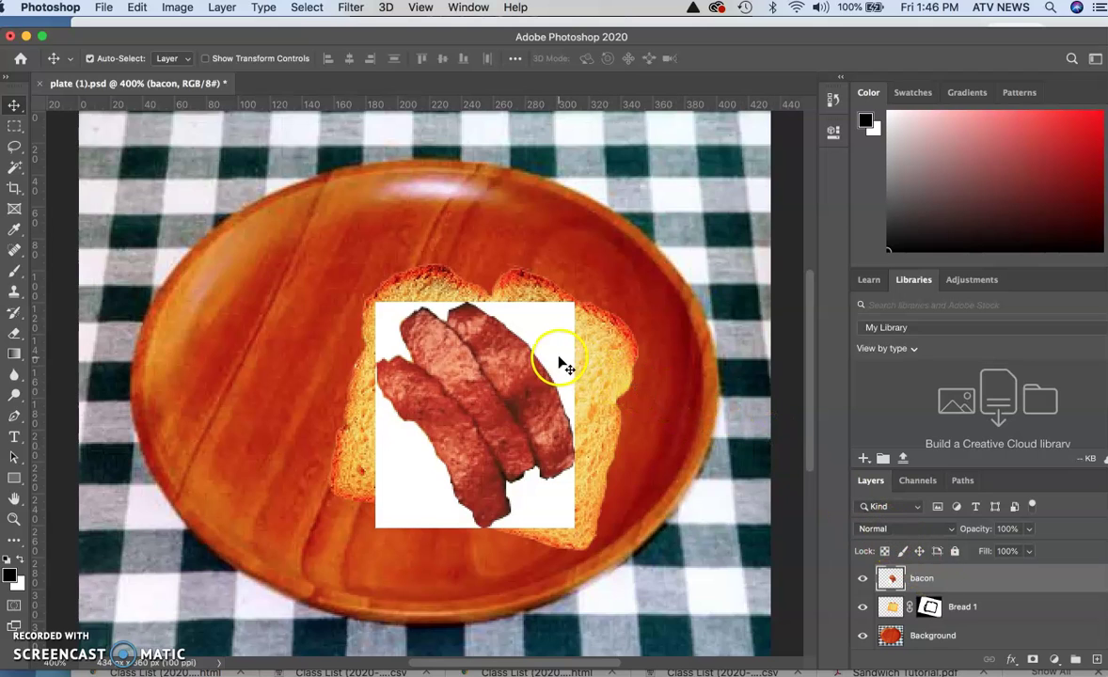
- Try selecting all the white areas around the bacon strips with the Magic Wand, adding each area to the selection
click(14, 167)
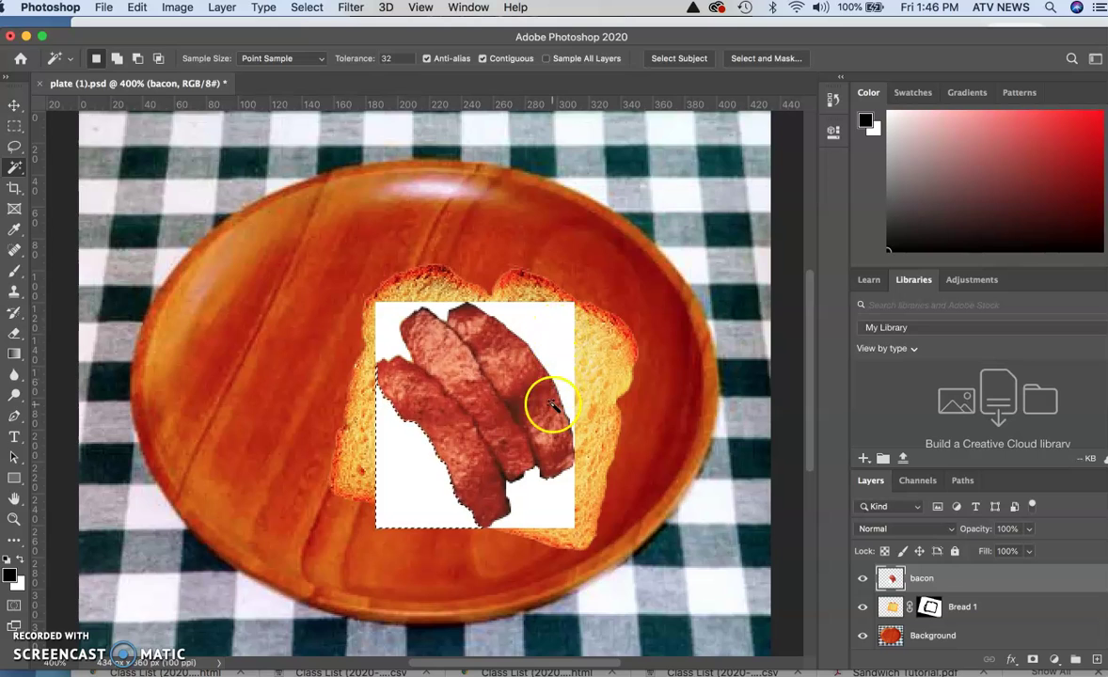
shift+click(532, 508)
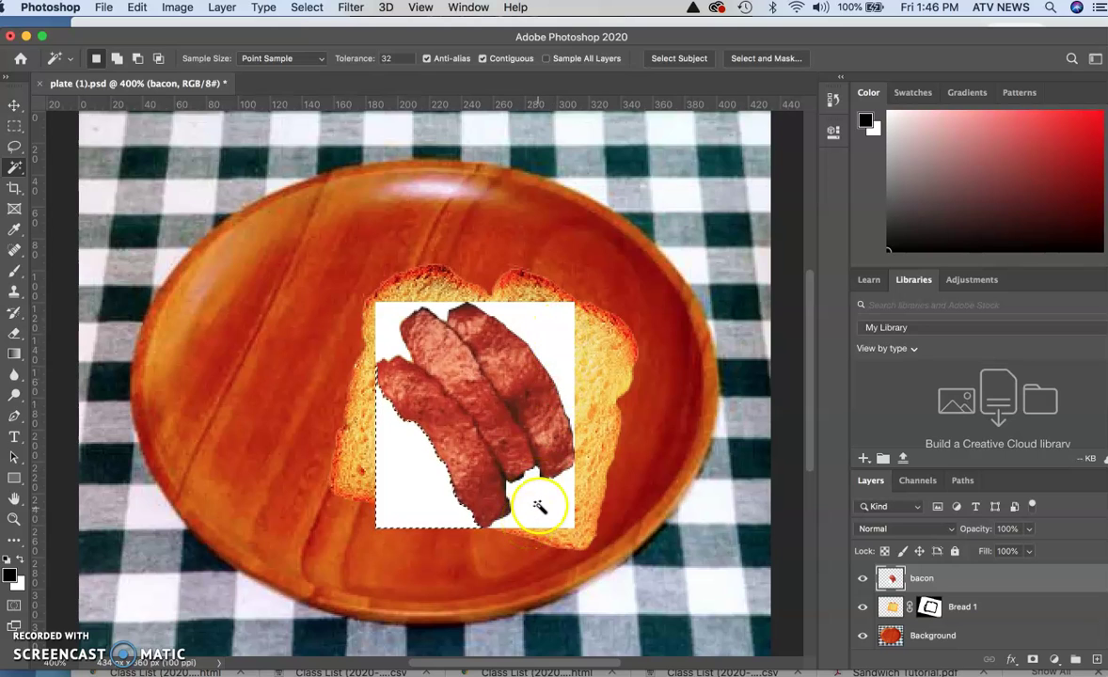
key(shift)
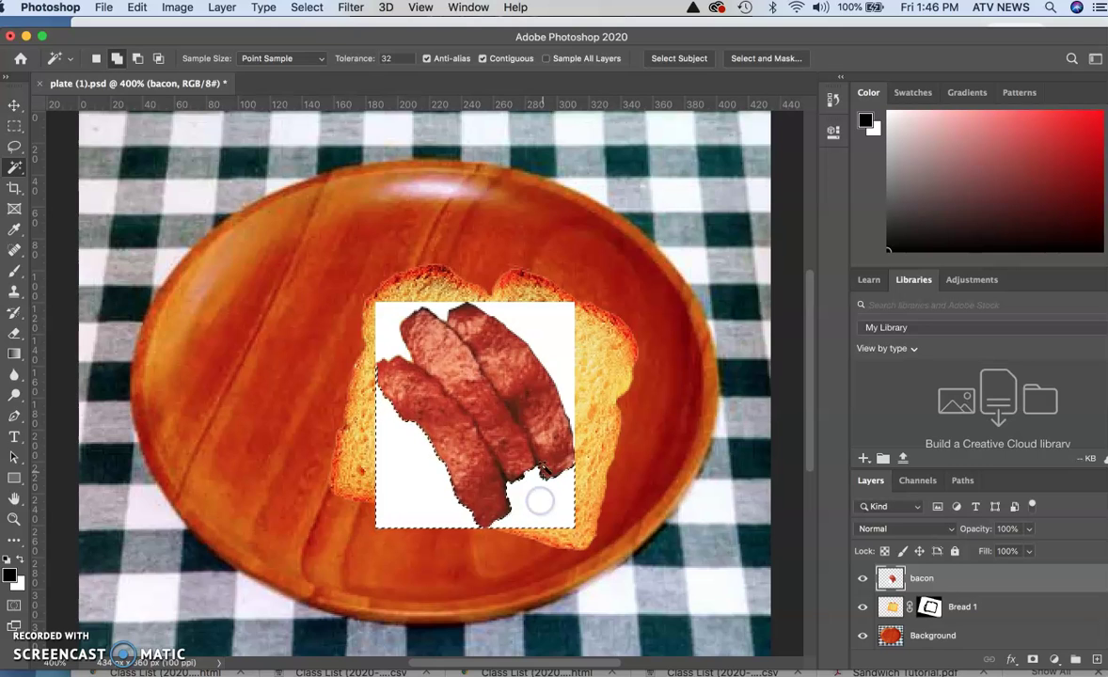
shift+click(553, 342)
shift+click(390, 324)
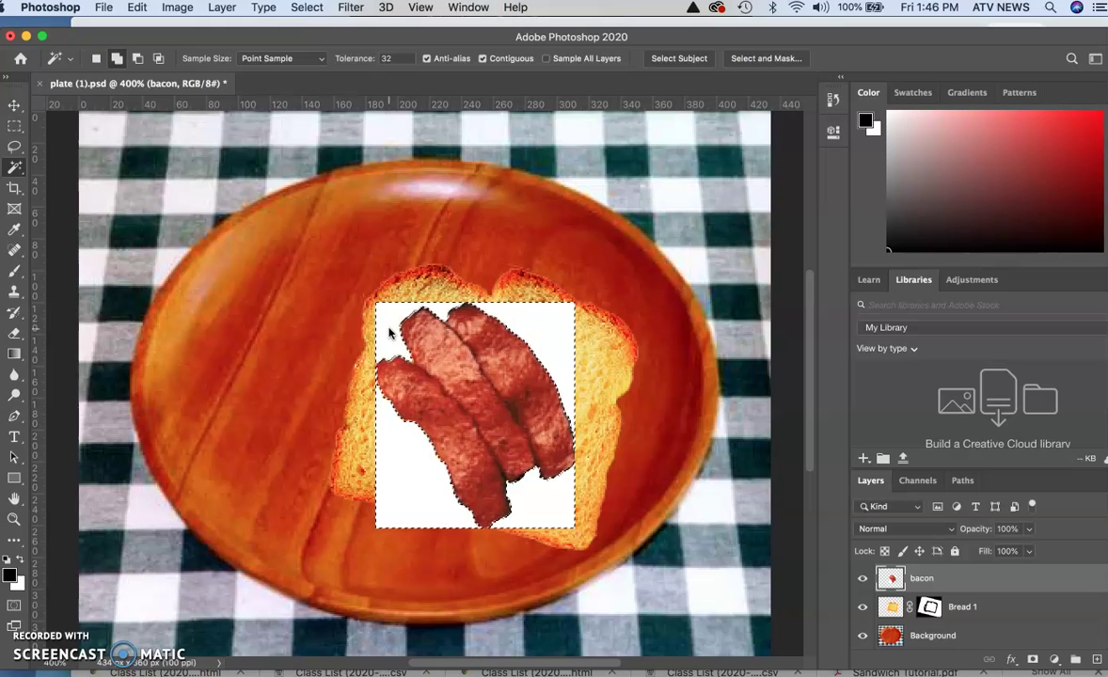
shift+click(365, 501)
shift+click(397, 492)
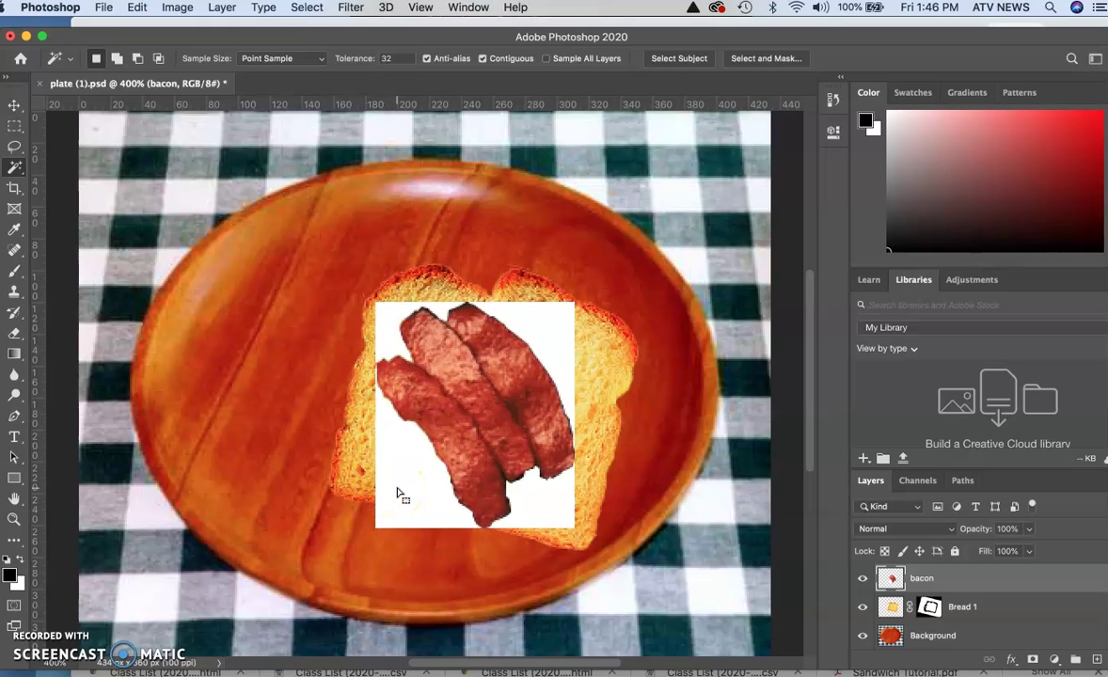
- Select the white area to the lower left of the bacon strips with the Quick Selection tool
click(18, 174)
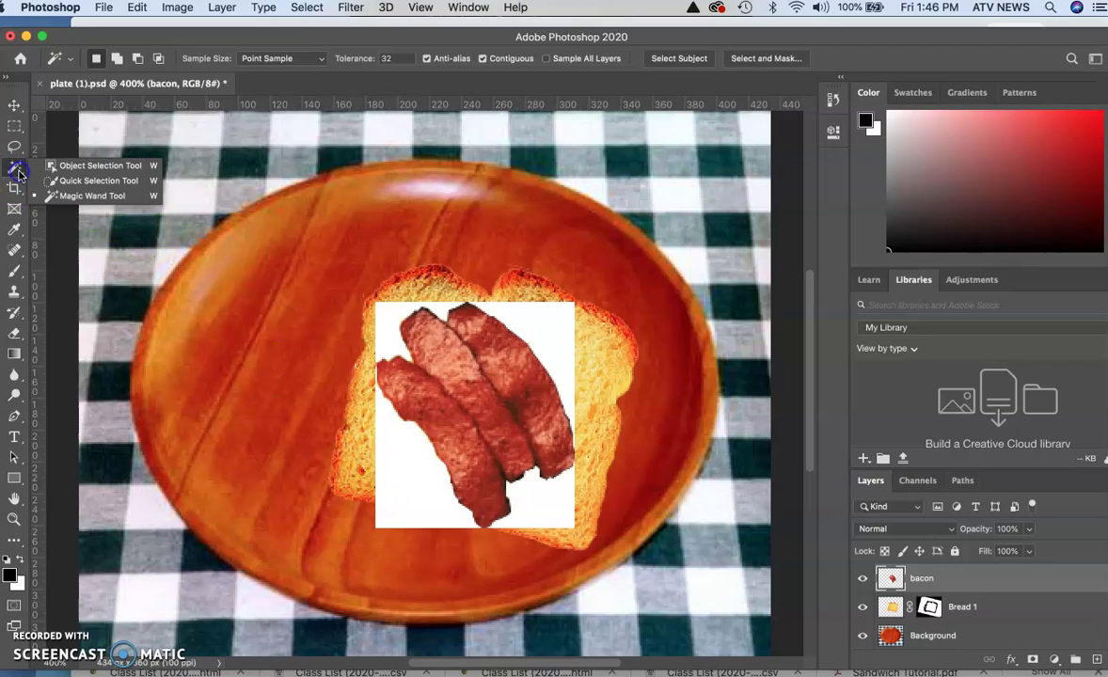
click(53, 184)
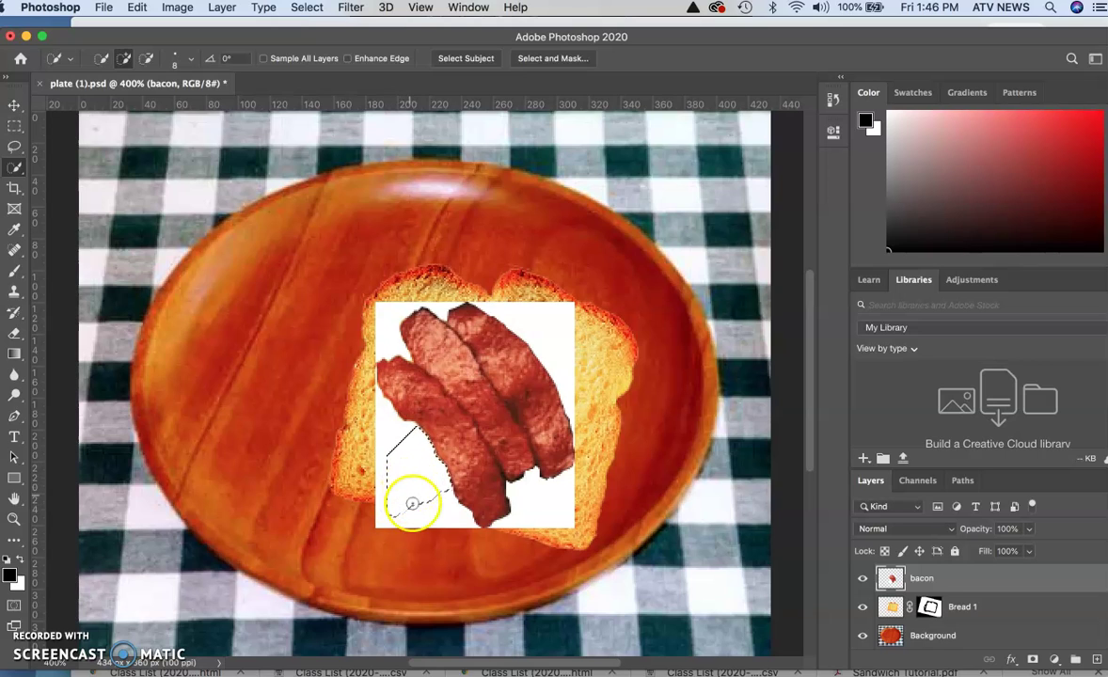
drag(415, 508, 427, 511)
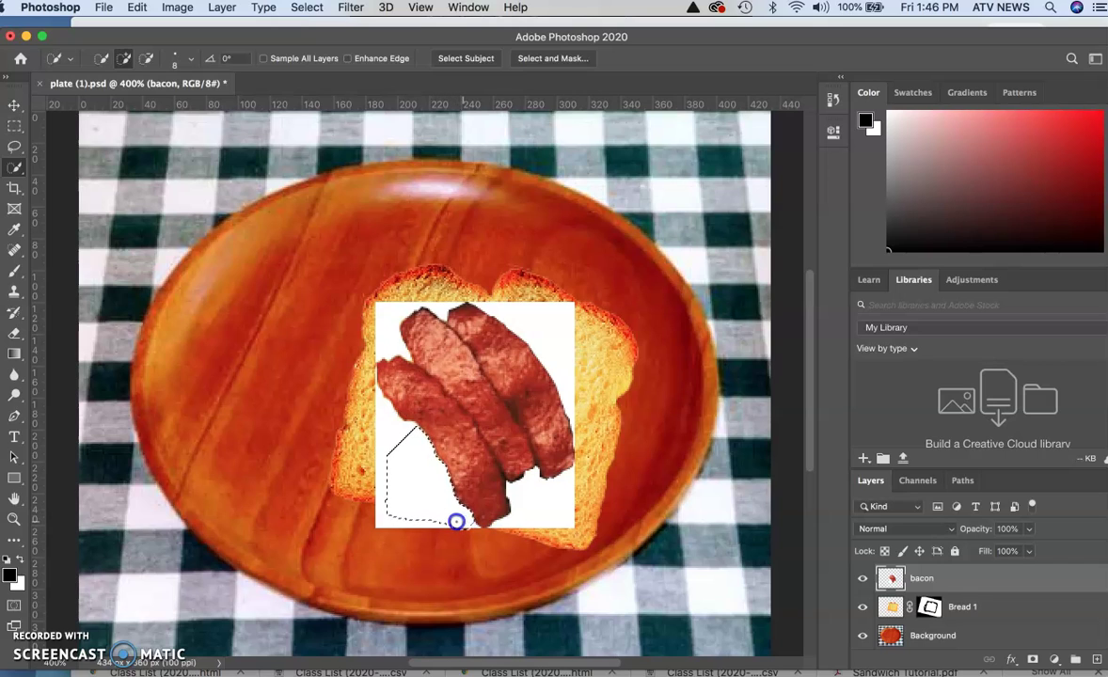
drag(444, 533, 440, 541)
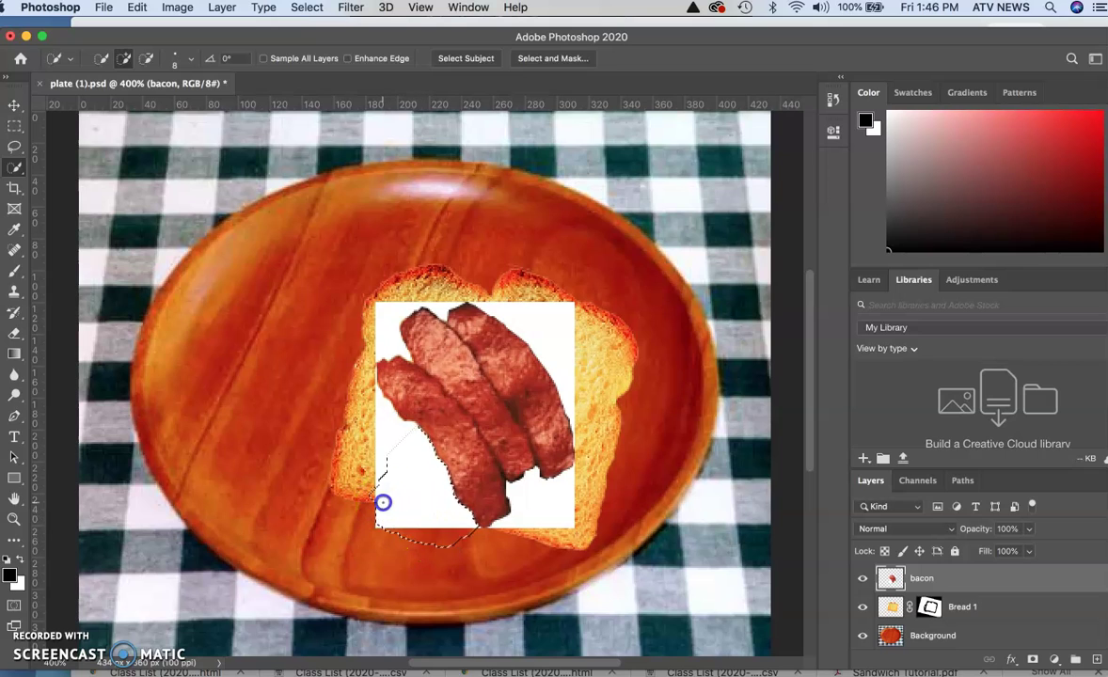
drag(386, 436, 382, 403)
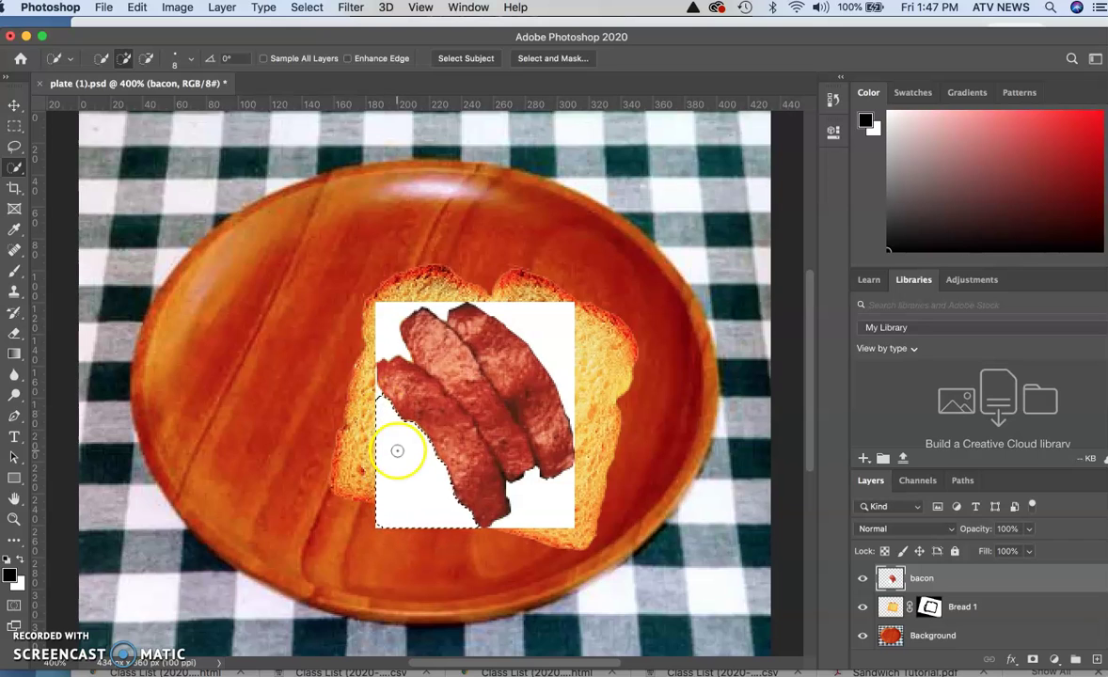
- Add the remaining white areas at the bacon's upper left, lower right and upper right to the selection
click(144, 64)
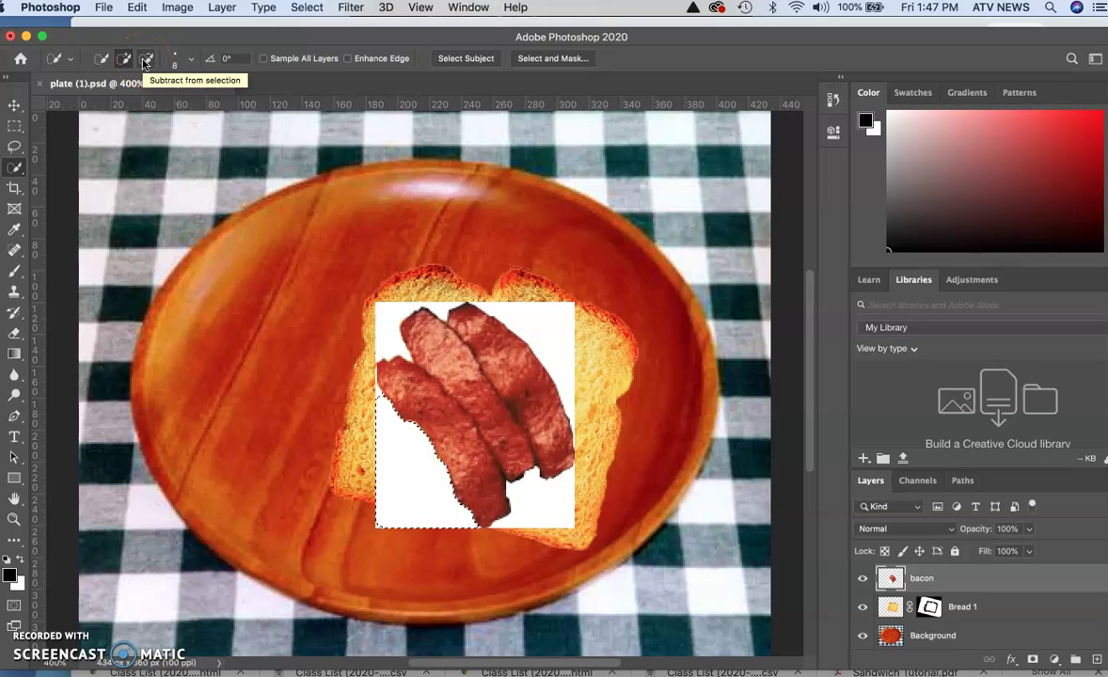
click(385, 321)
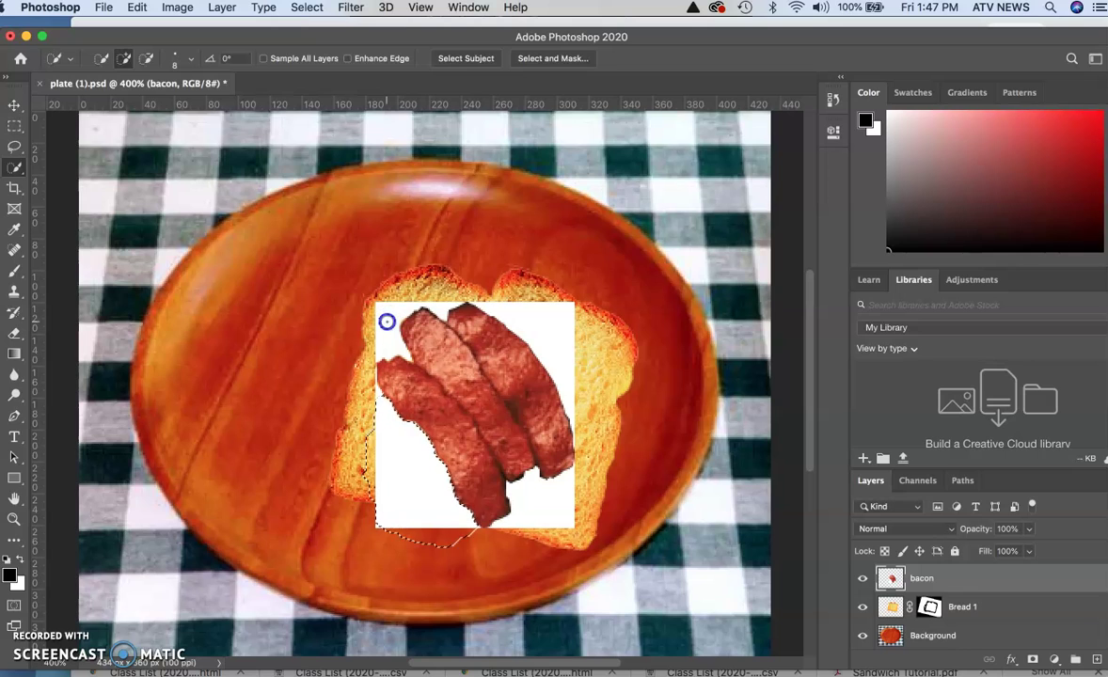
mouse_move(386, 341)
mouse_down()
mouse_move(393, 312)
mouse_move(404, 313)
mouse_up()
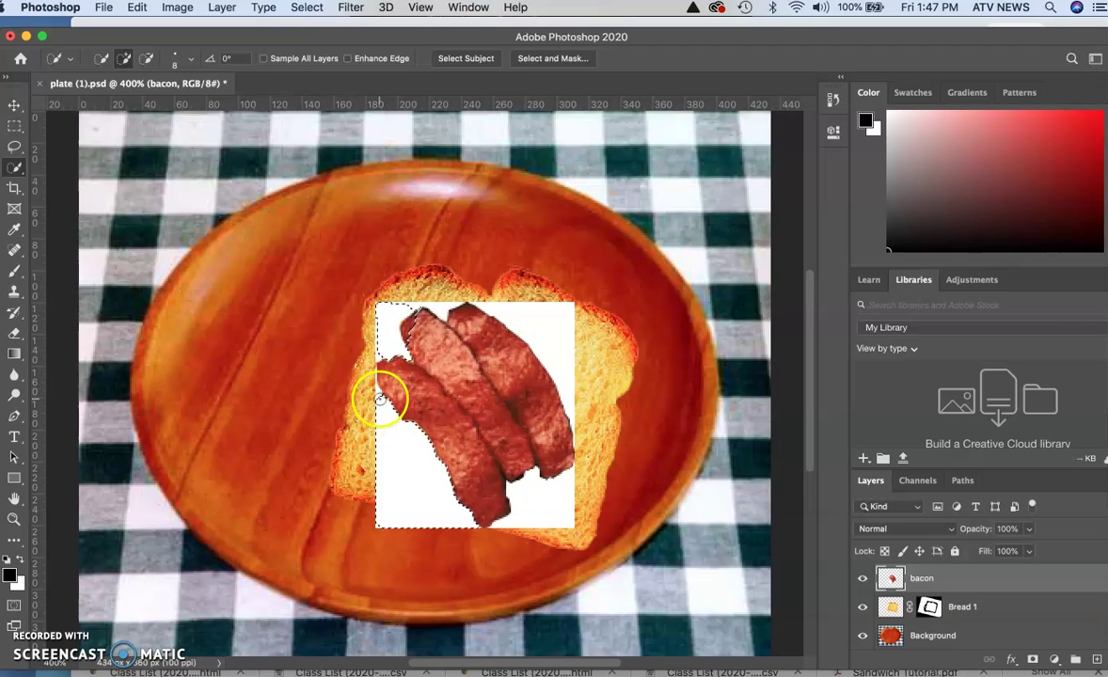
drag(521, 511, 533, 499)
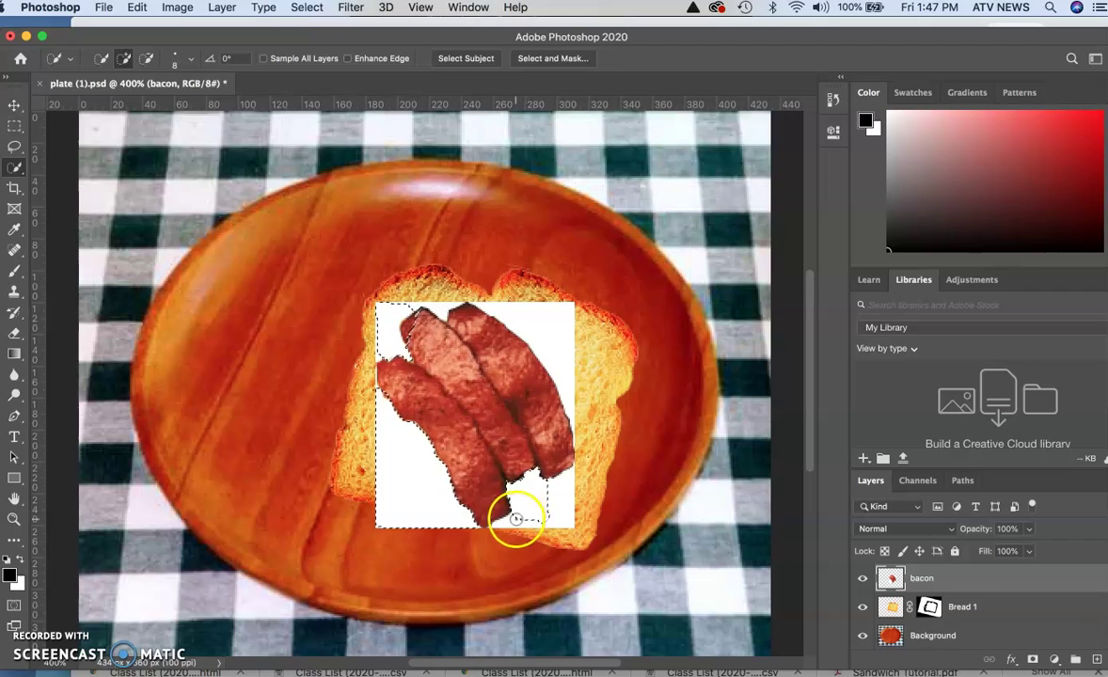
mouse_move(516, 518)
mouse_down()
mouse_move(571, 520)
mouse_move(562, 492)
mouse_up()
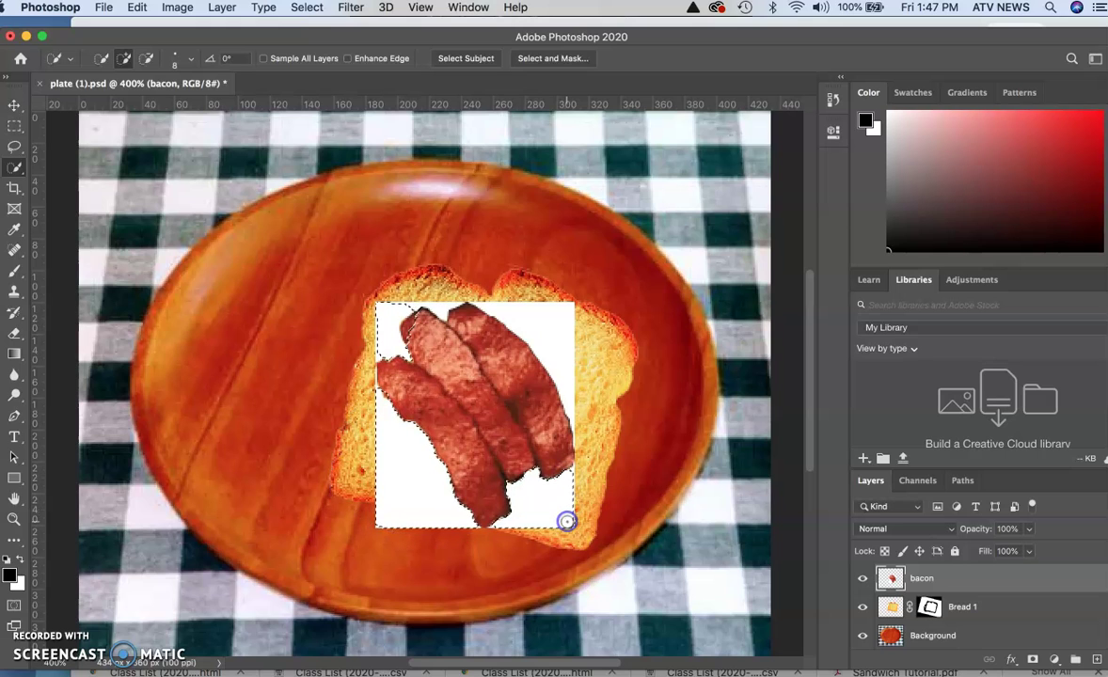
click(544, 336)
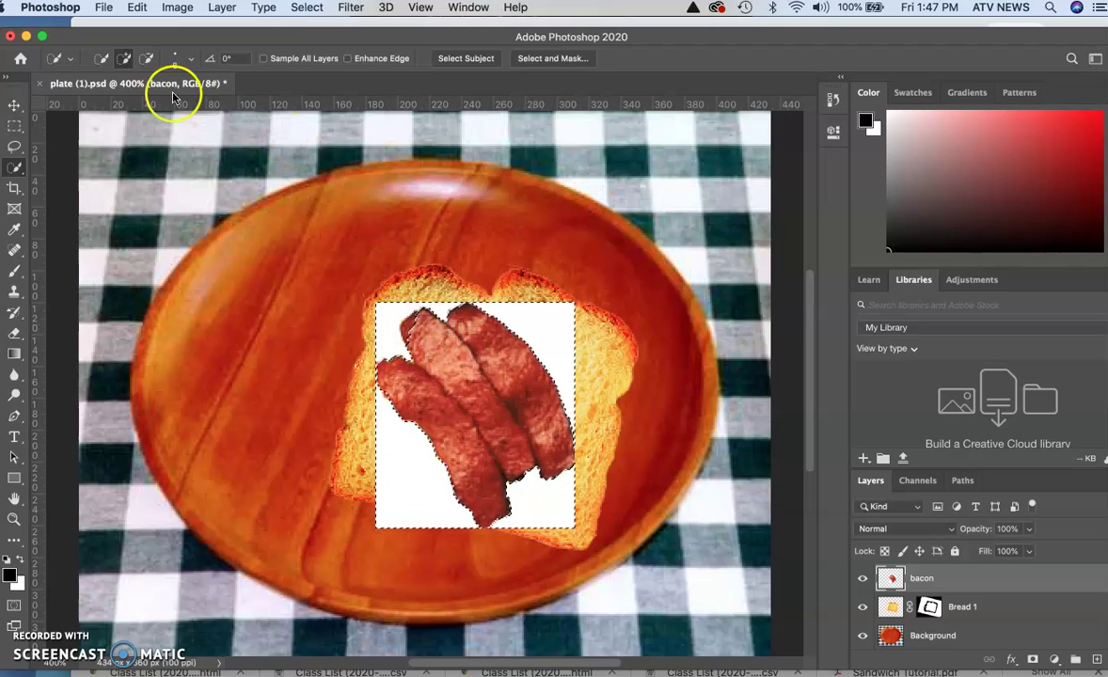
- Invert the selection and add a layer mask to the bacon layer to hide its white background
click(146, 60)
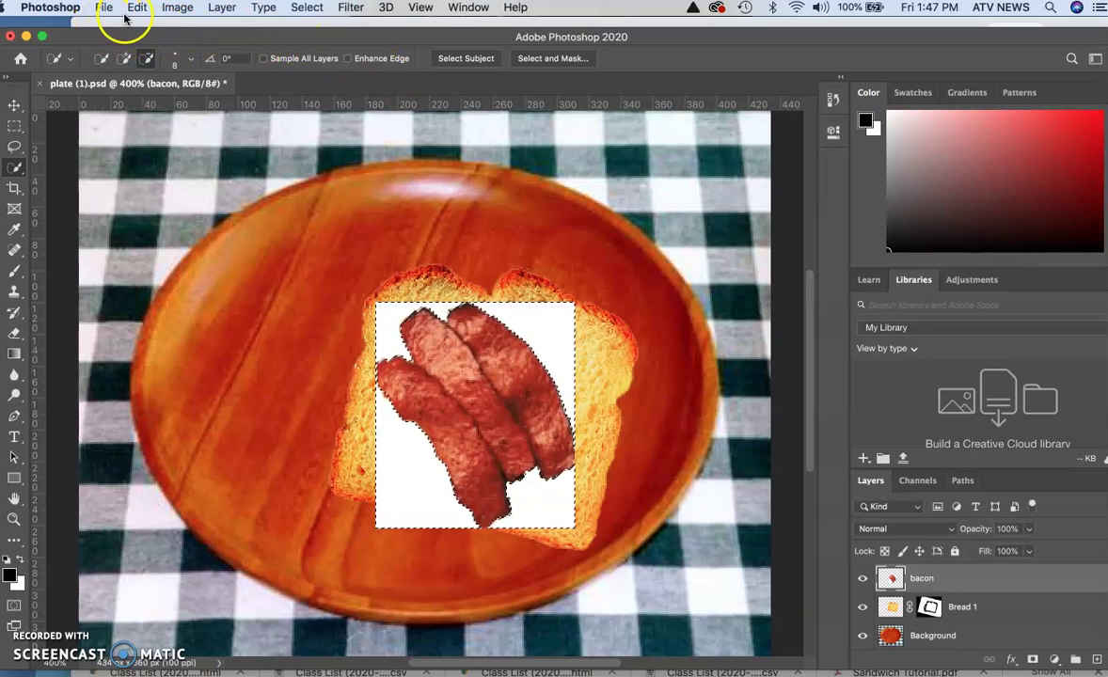
click(297, 10)
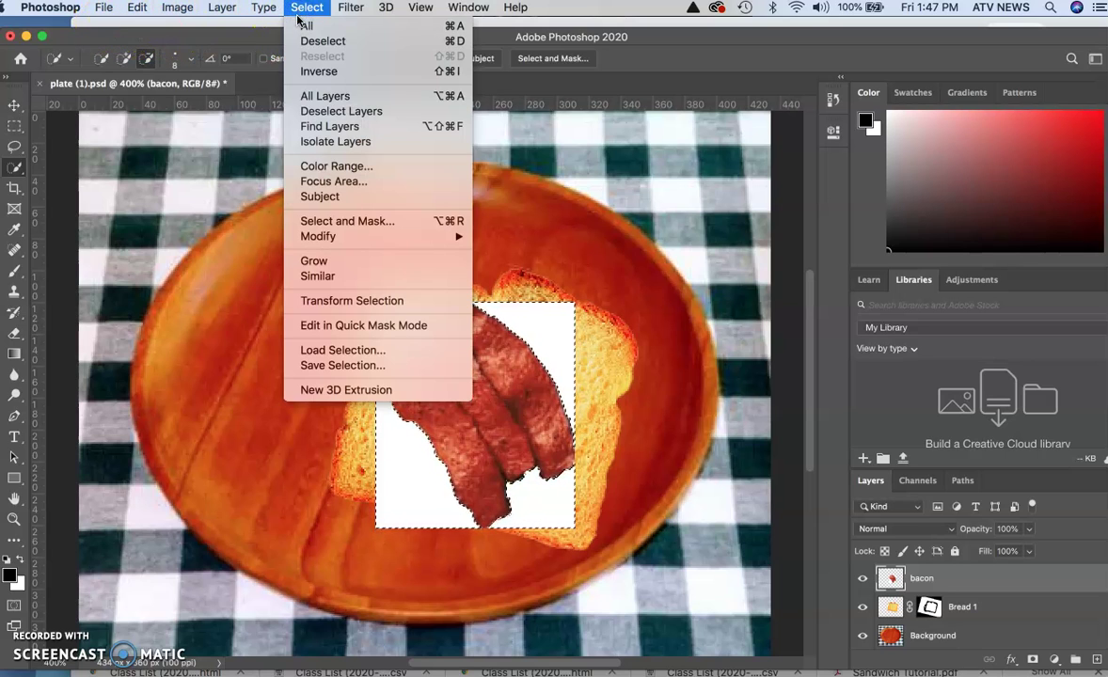
click(316, 71)
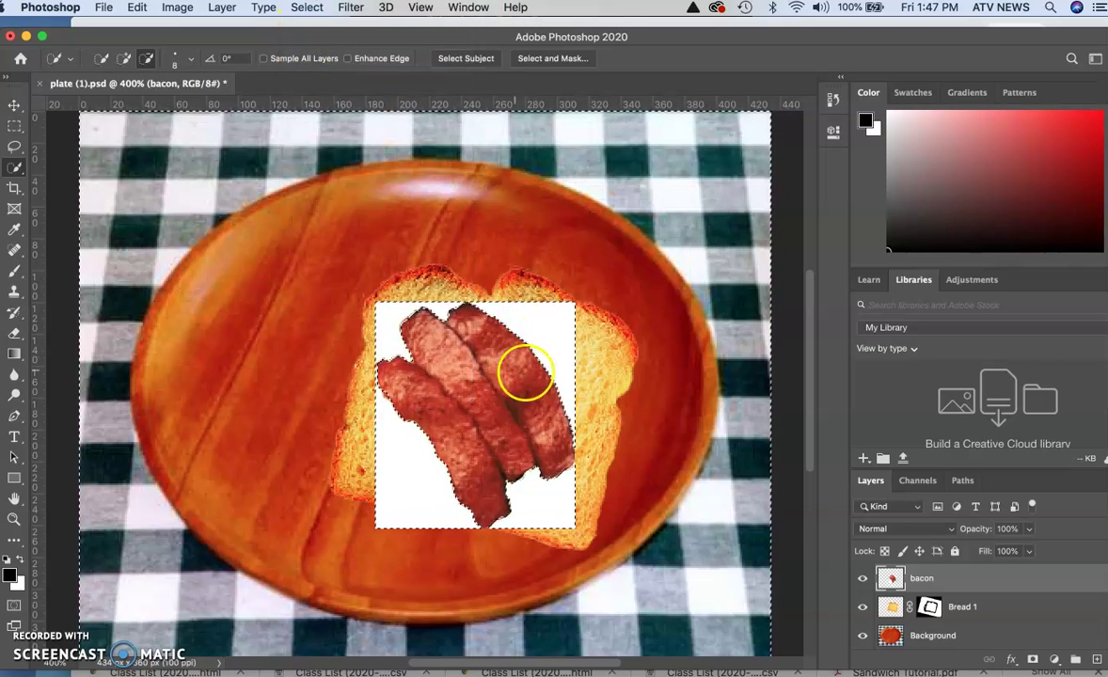
click(1033, 661)
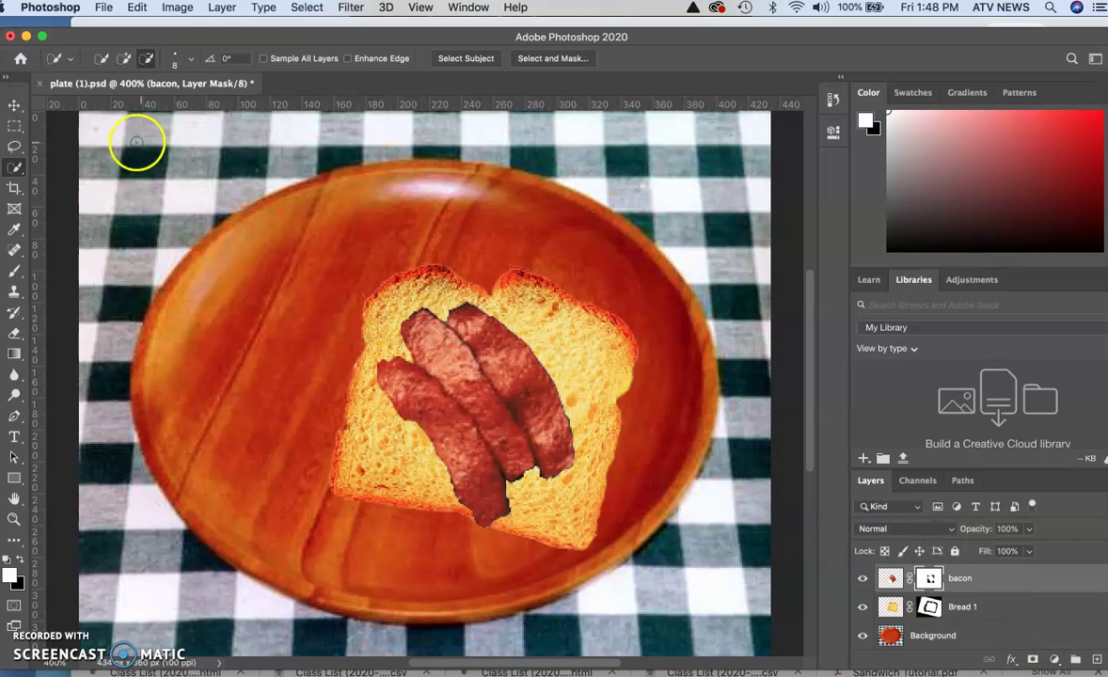
- Scale the bacon to about 118% width and 113% height with Free Transform and position it over the bread
click(13, 107)
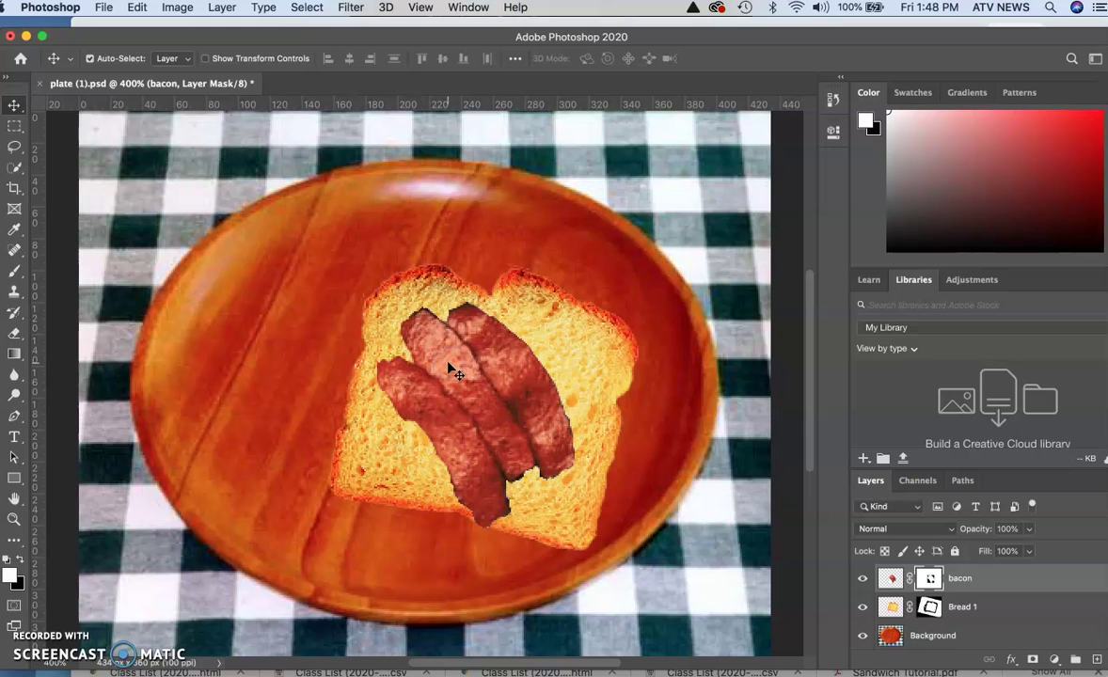
key(super+t)
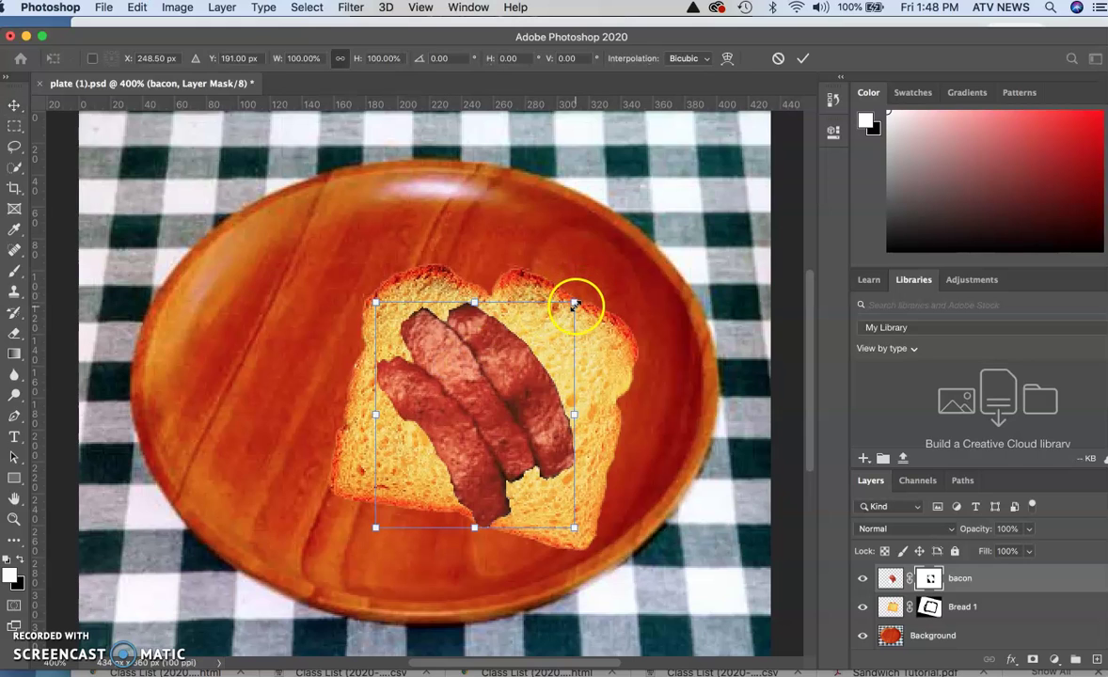
drag(573, 302, 610, 267)
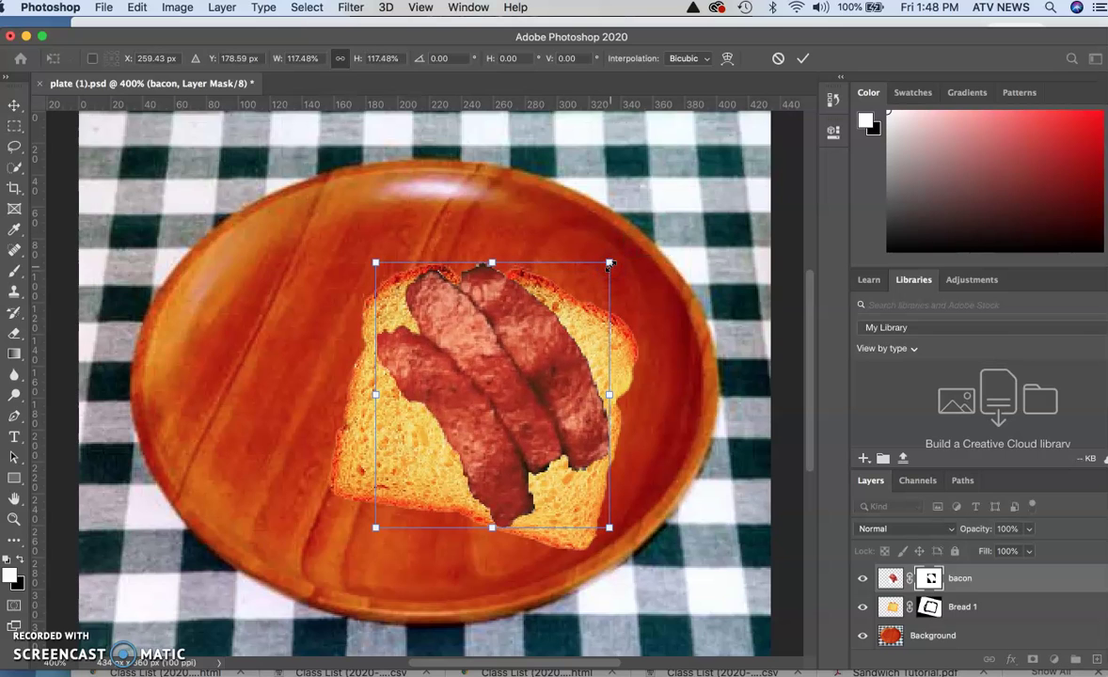
drag(608, 395, 575, 403)
click(472, 390)
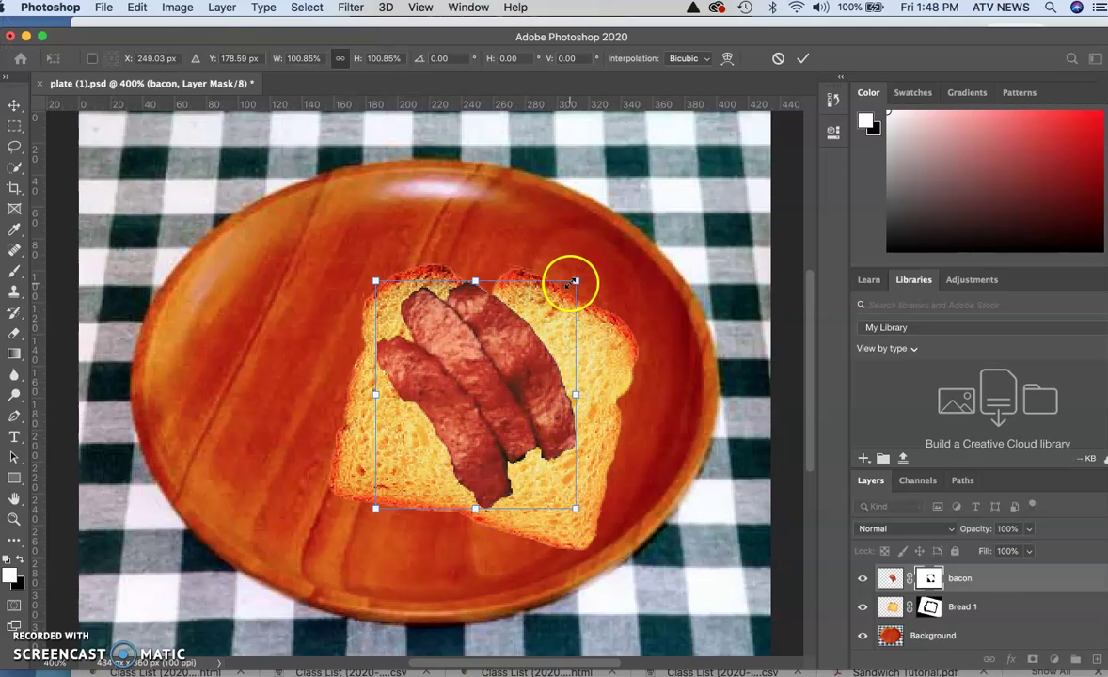
drag(575, 281, 606, 255)
drag(527, 319, 535, 349)
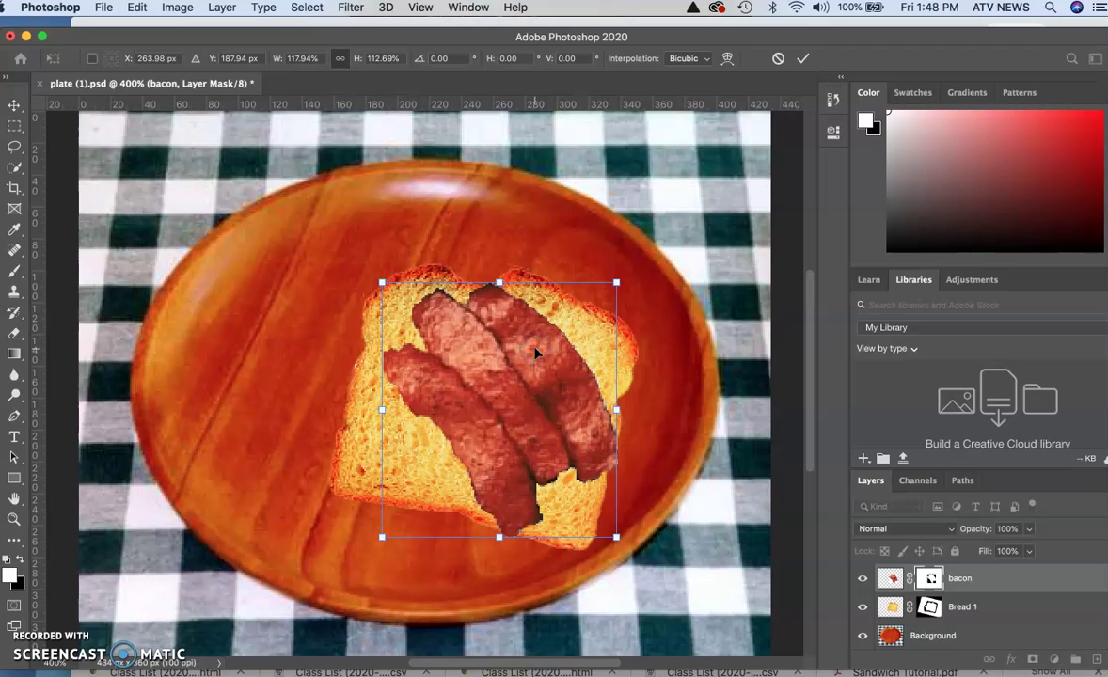
drag(515, 507, 496, 507)
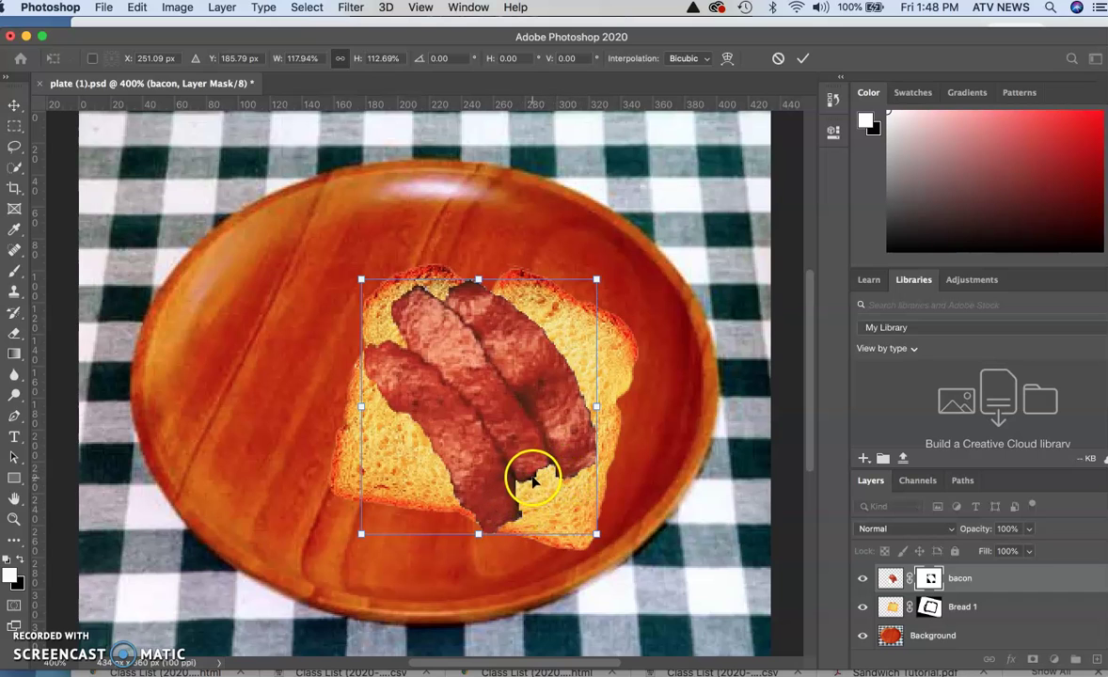
drag(518, 446, 530, 449)
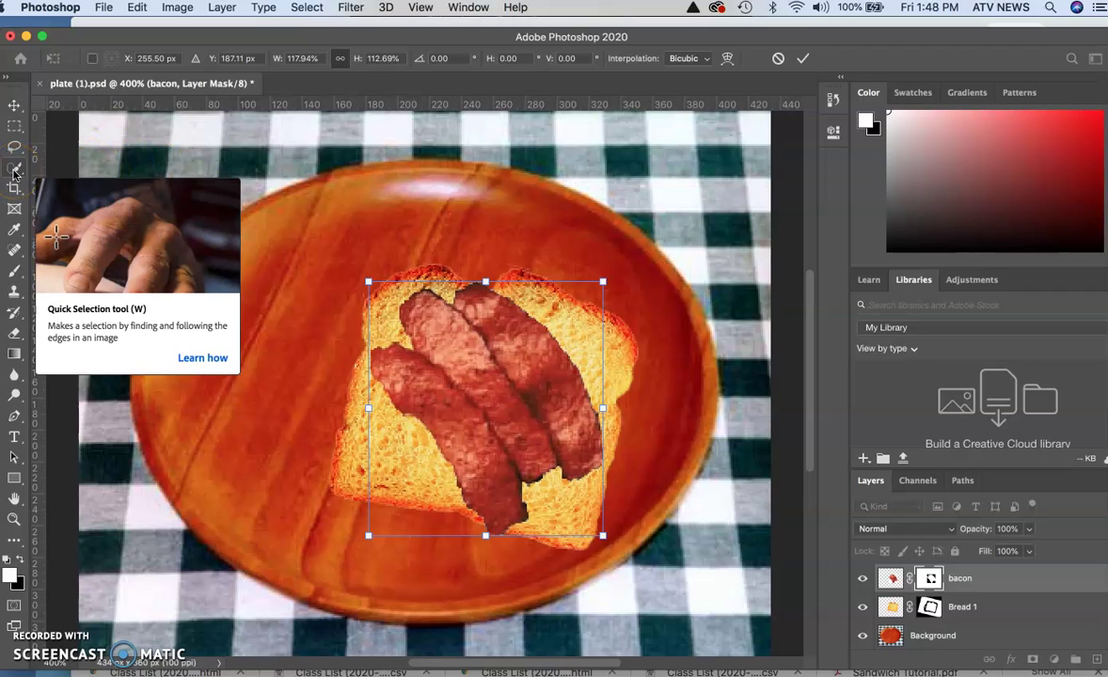
click(18, 126)
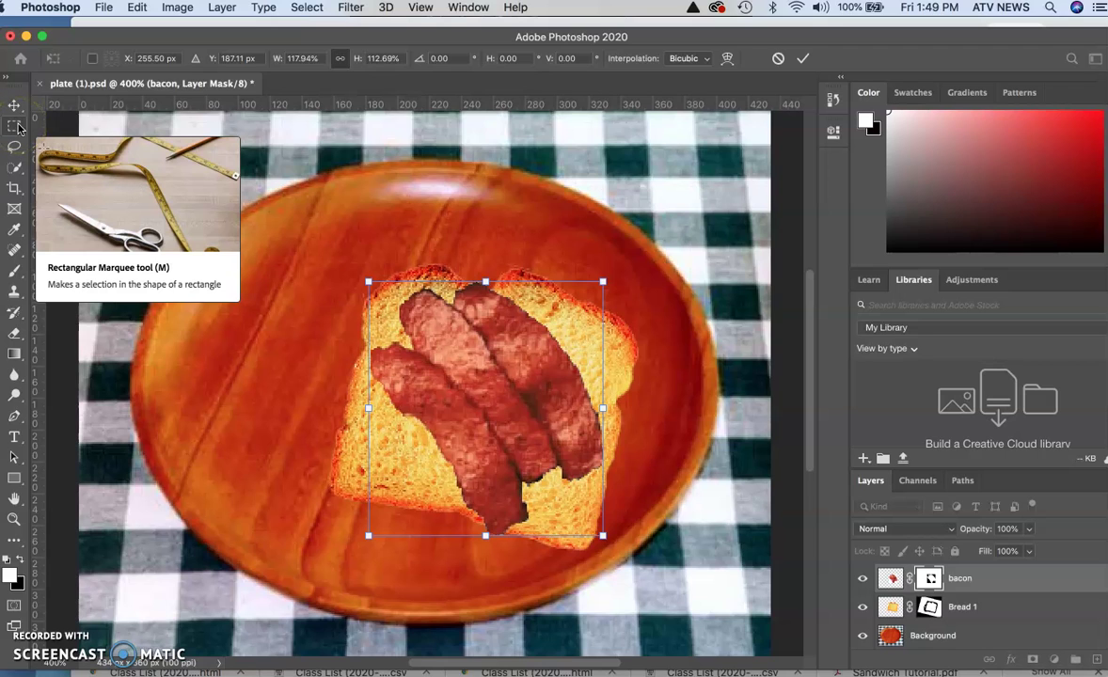
click(177, 145)
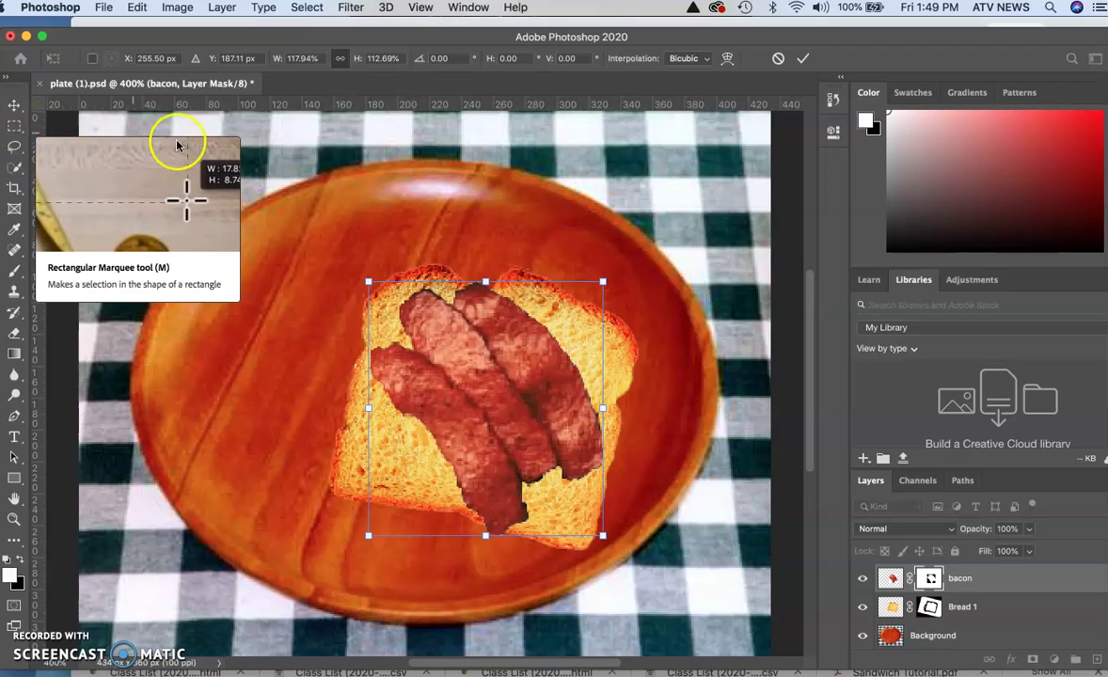